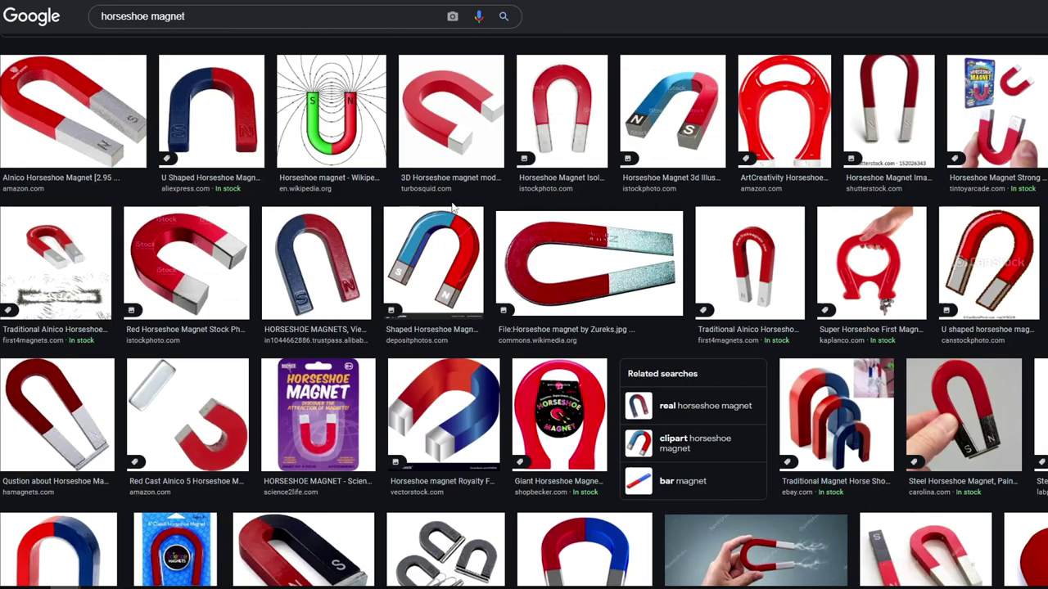
Examine image search results for horseshoe magnets and pipe wrenches as shape and colour references
scroll(452, 208, down, 2)
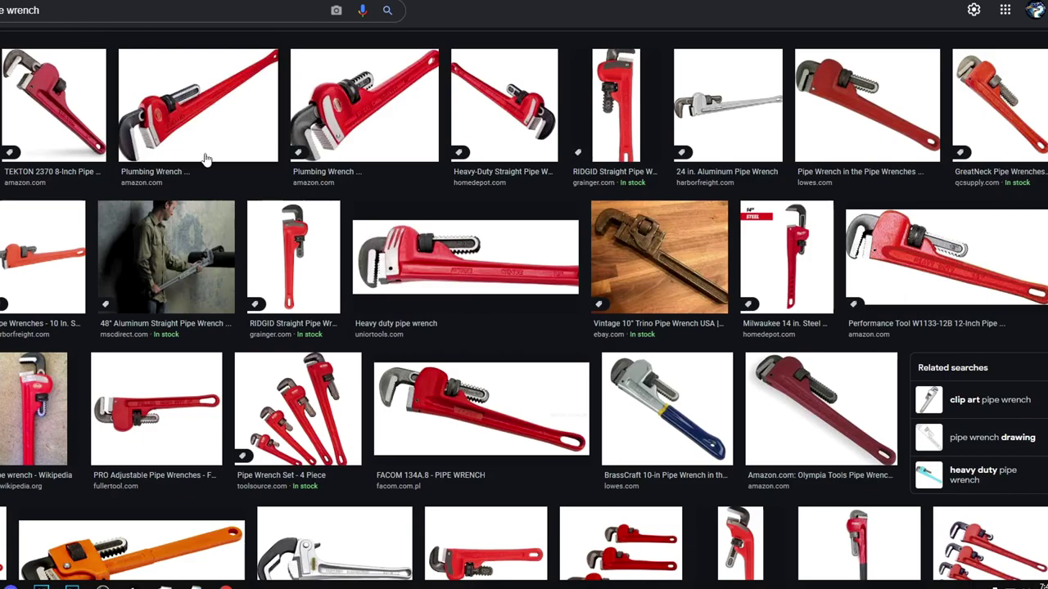
scroll(374, 230, up, 2)
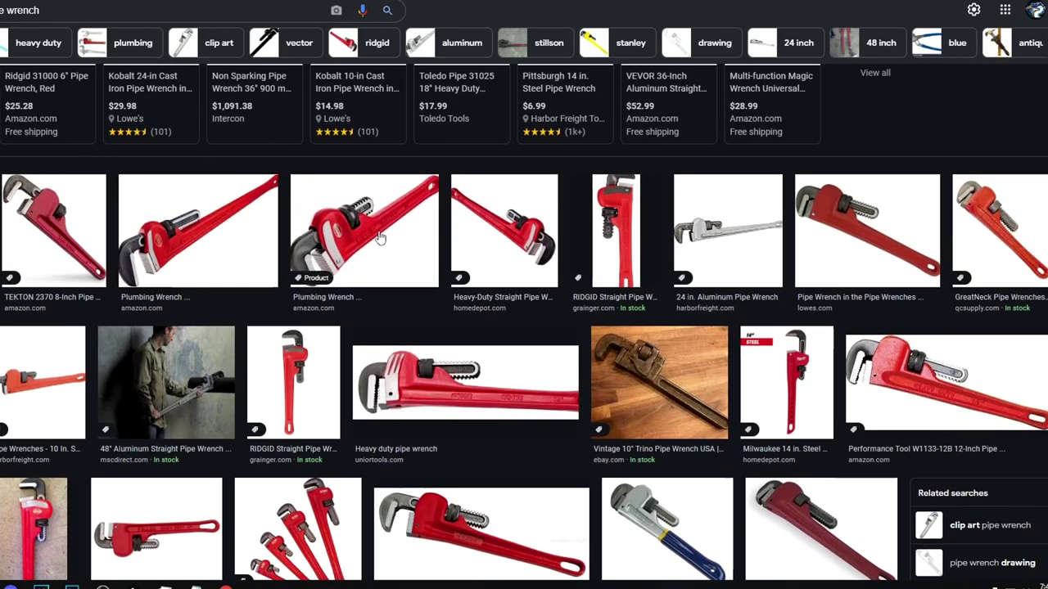
click(345, 214)
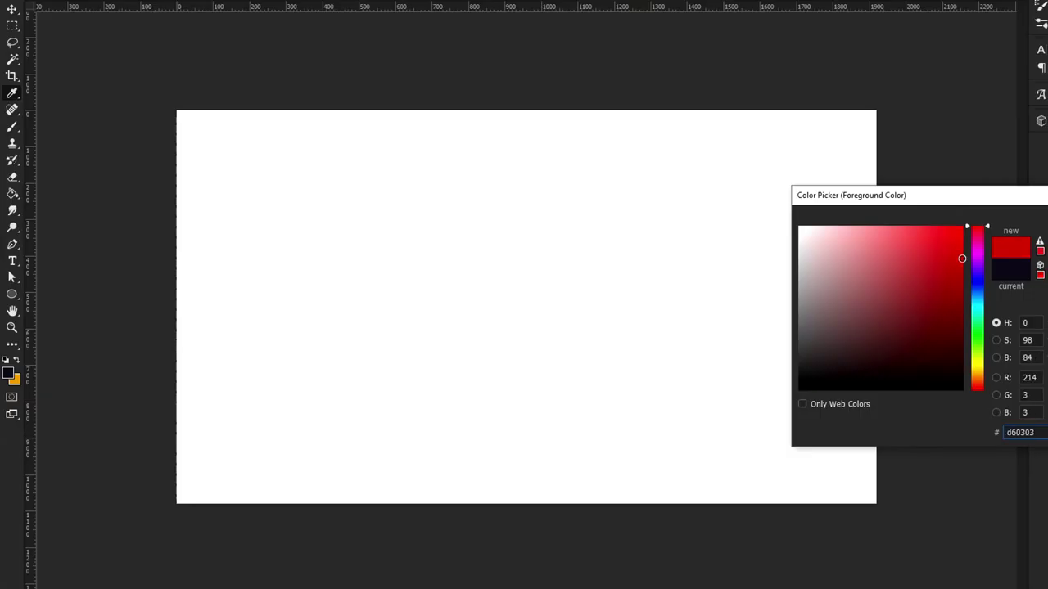
Set the foreground colour to a saturated blue and select the Brush tool
drag(961, 256, 950, 239)
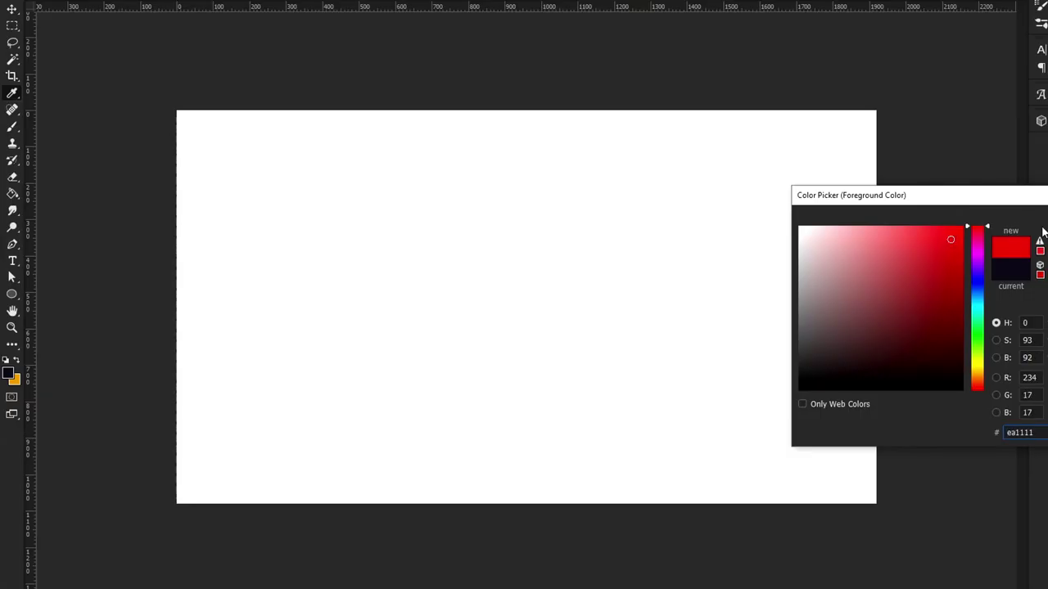
mouse_move(974, 273)
mouse_down()
mouse_move(986, 295)
mouse_move(974, 288)
mouse_up()
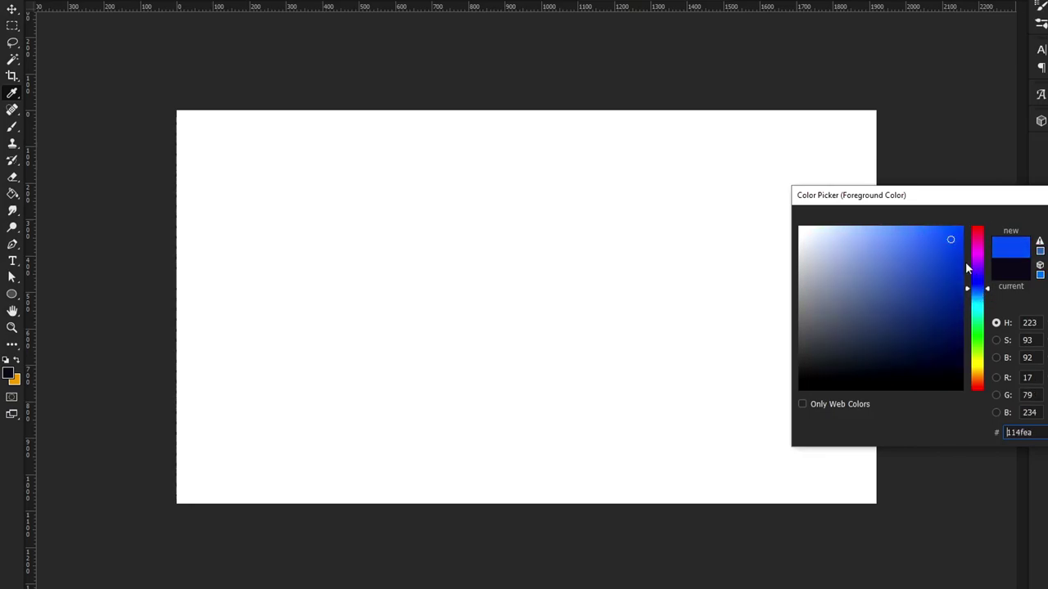
drag(947, 235, 956, 233)
key(Return)
click(12, 127)
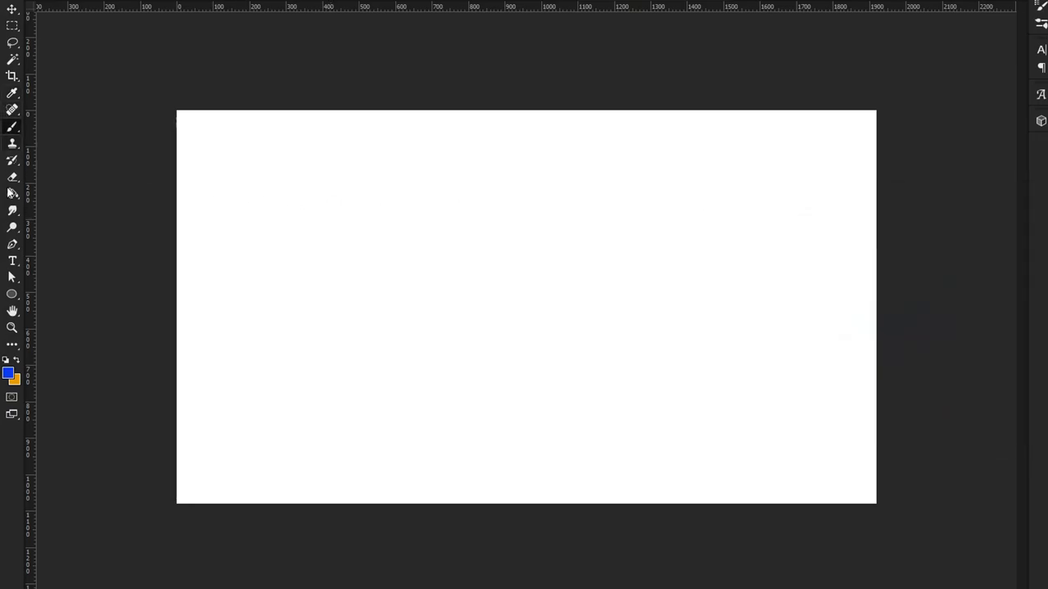
Set the background colour to white (ffffff)
click(15, 380)
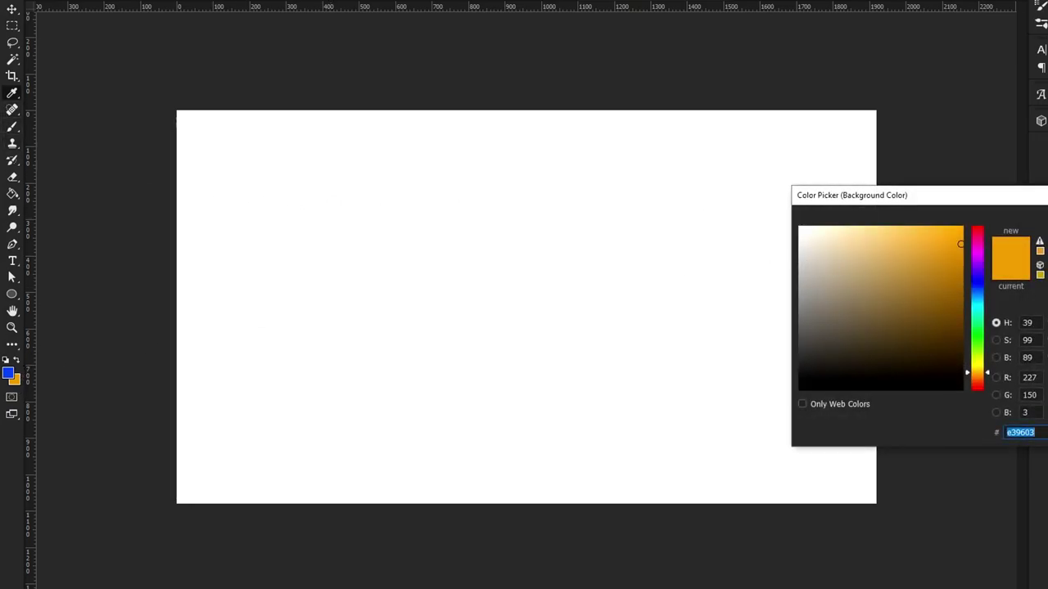
click(701, 222)
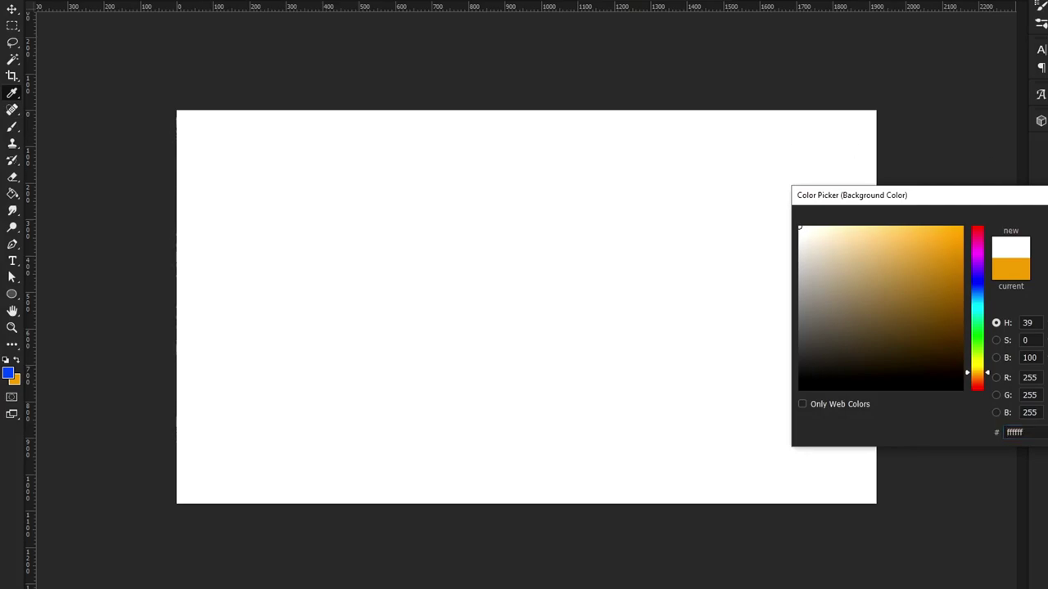
key(Return)
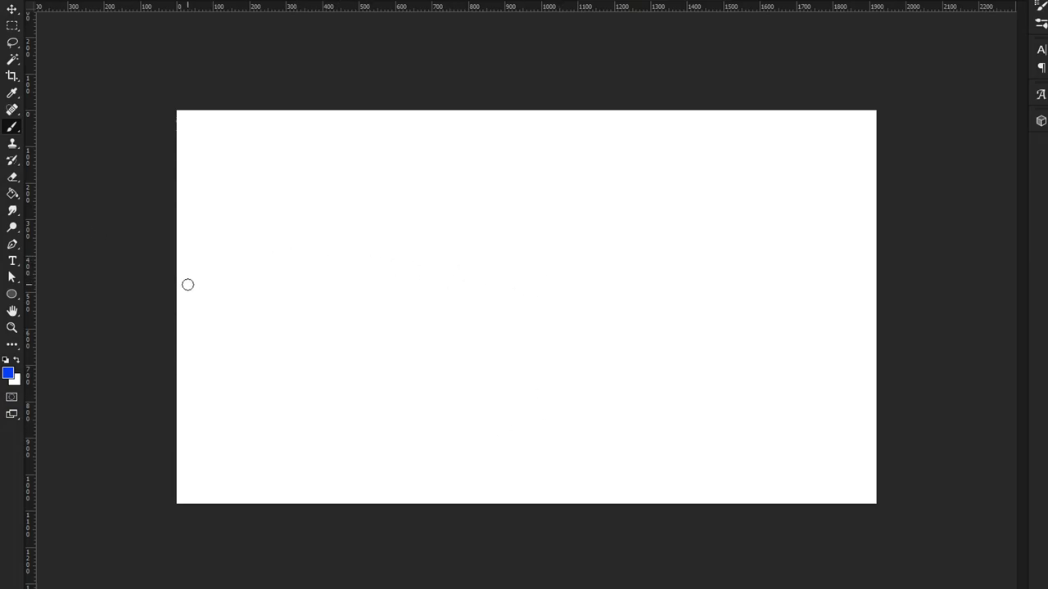
Paint the rounded end of a wrench handle in dark blue near the canvas's left edge, redrawing the small oval hole inside it
scroll(180, 293, up, 2)
scroll(181, 293, up, 1)
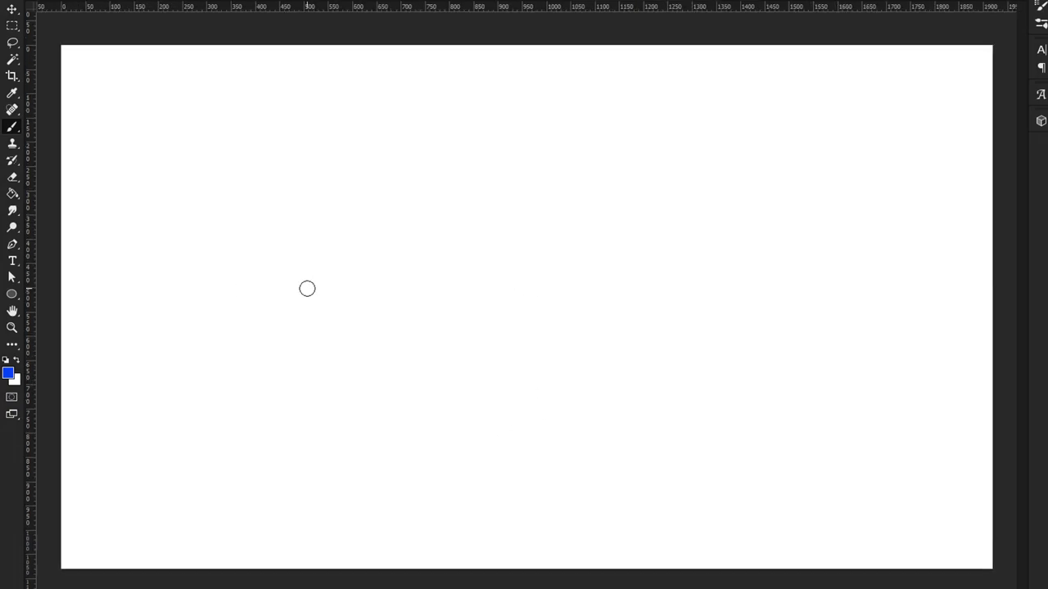
mouse_move(211, 268)
mouse_down()
mouse_move(145, 316)
mouse_move(206, 319)
mouse_move(140, 303)
mouse_move(170, 292)
mouse_move(161, 302)
mouse_up()
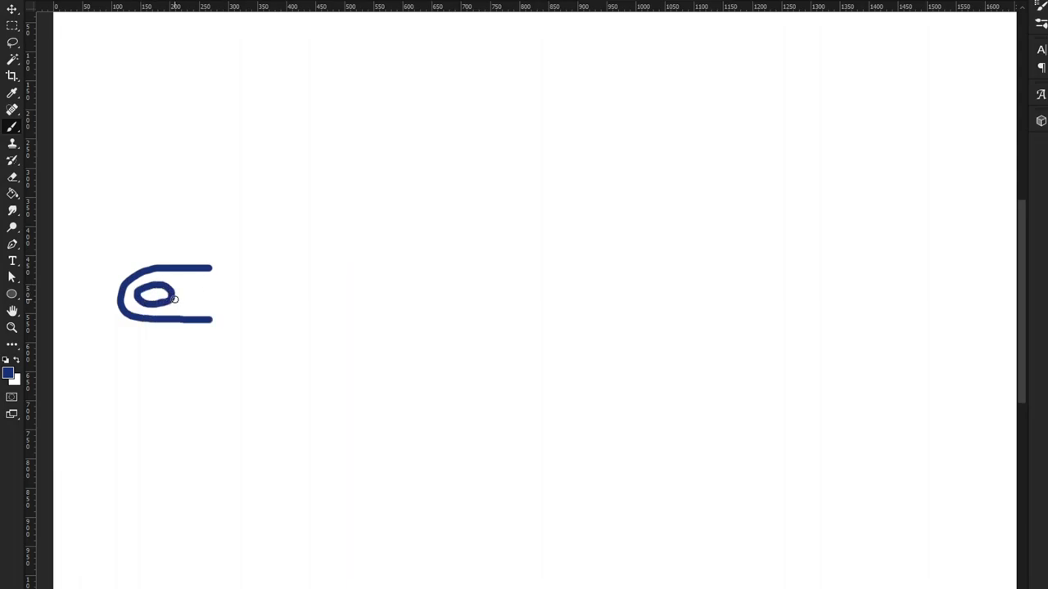
key(ctrl+z)
mouse_move(156, 300)
mouse_down()
mouse_move(173, 286)
mouse_move(182, 298)
mouse_move(139, 303)
mouse_move(152, 286)
mouse_move(189, 300)
mouse_move(153, 304)
mouse_move(139, 288)
mouse_move(180, 287)
mouse_move(168, 303)
mouse_up()
key(ctrl+z)
key(ctrl+z)
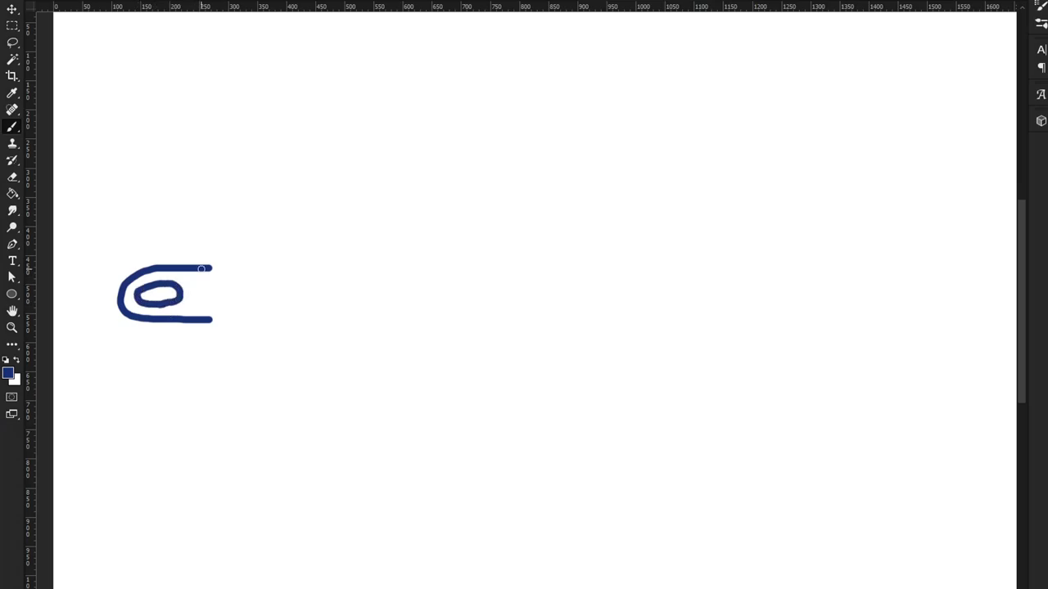
Extend the handle into a complete dark blue wrench outline with a raised lip, a rectangular notch and a tall rounded head
scroll(209, 266, down, 1)
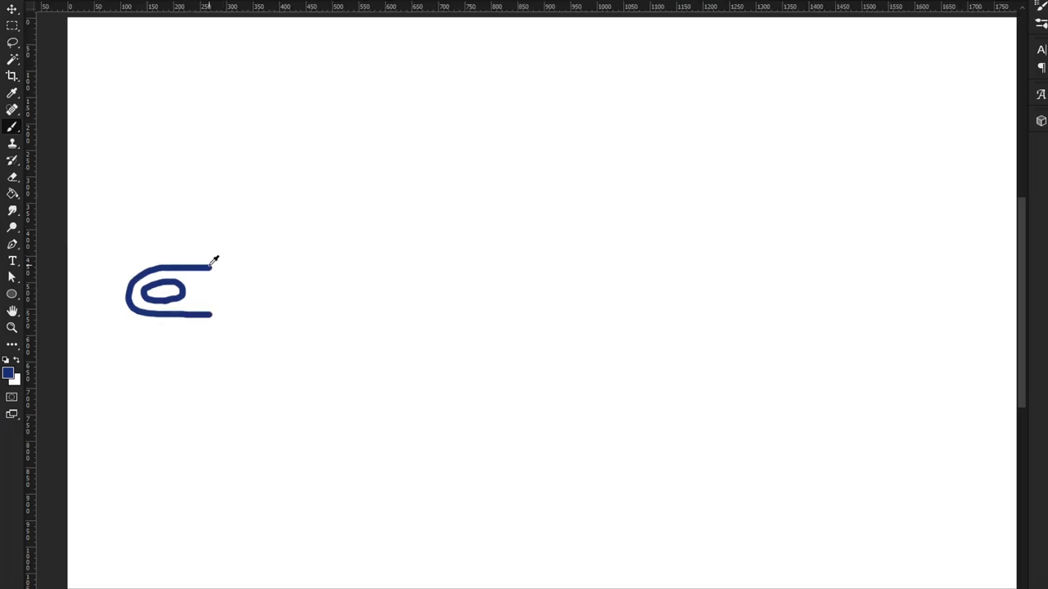
drag(208, 268, 434, 268)
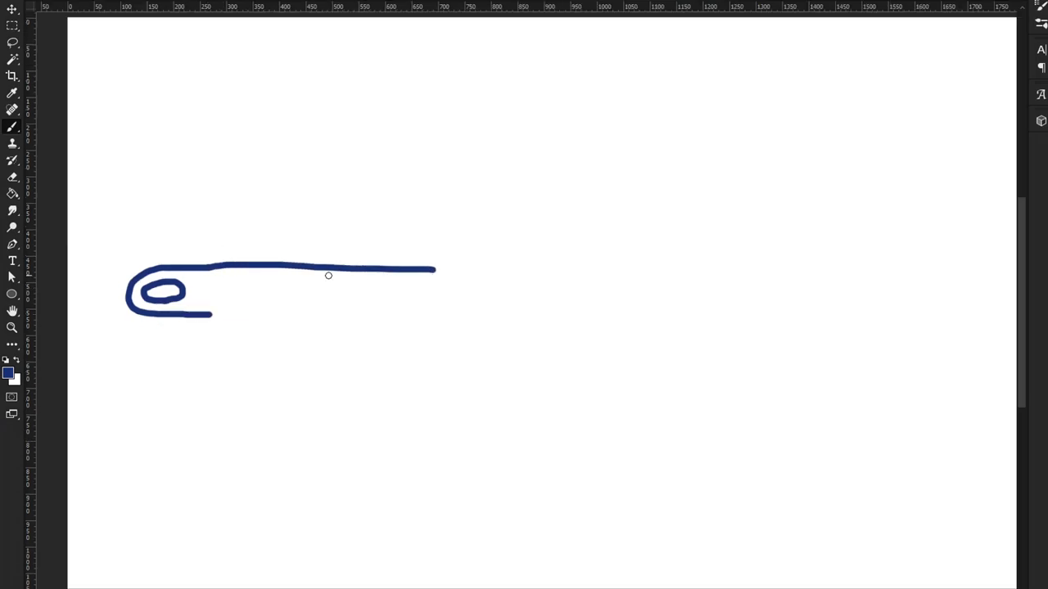
key(ctrl+z)
drag(209, 268, 463, 271)
key(ctrl+z)
alt+scroll(86, 268, up, 1)
alt+scroll(91, 268, up, 1)
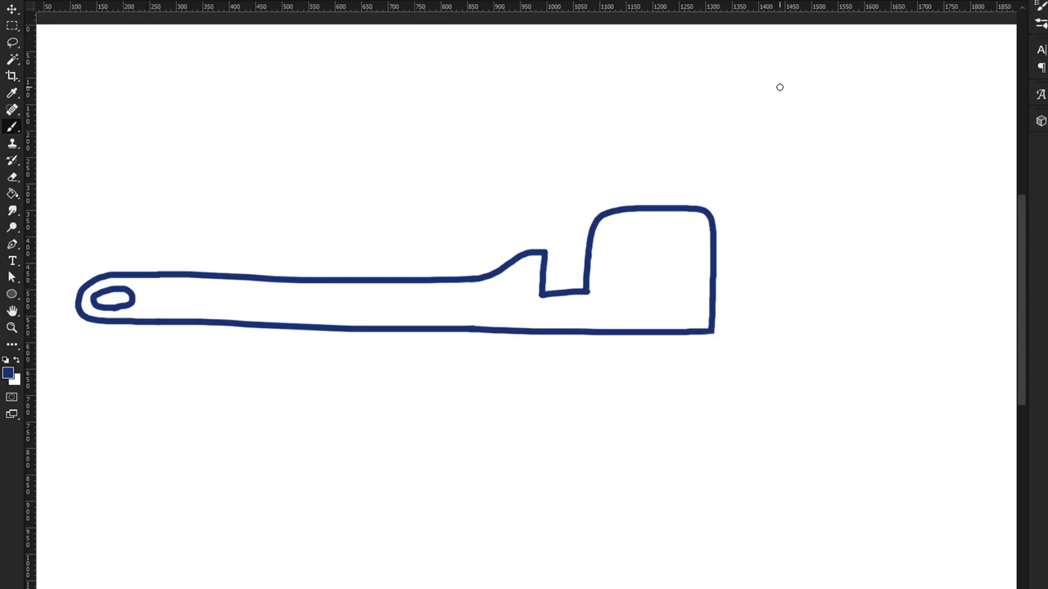
alt+scroll(725, 204, down, 3)
alt+scroll(670, 163, up, 3)
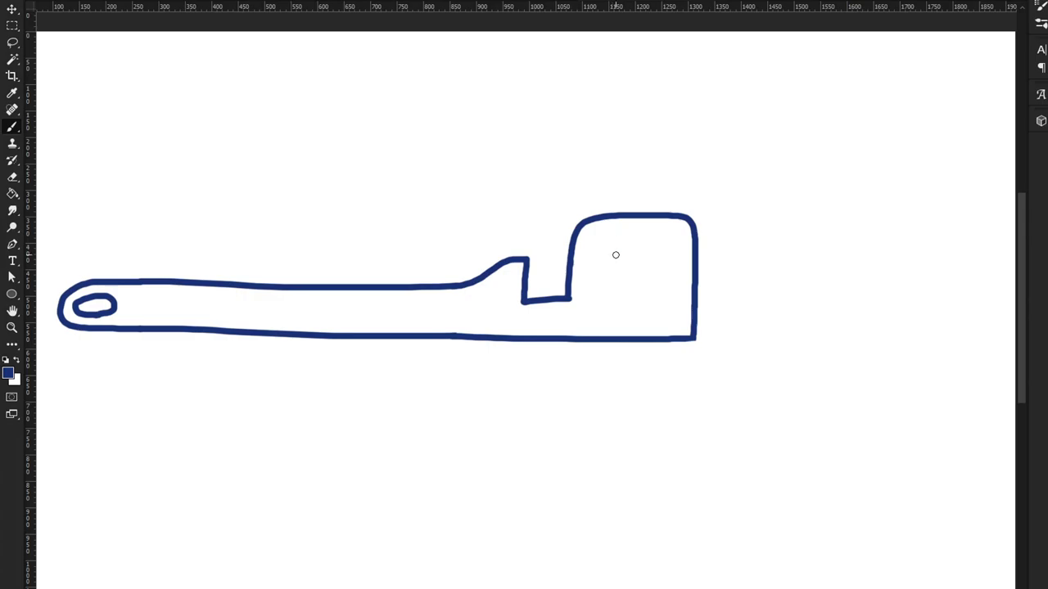
Move the wrench outline slightly down and to the left on the canvas
alt+scroll(615, 255, down, 2)
key(v)
mouse_move(590, 242)
mouse_down()
mouse_move(565, 286)
mouse_move(555, 284)
mouse_up()
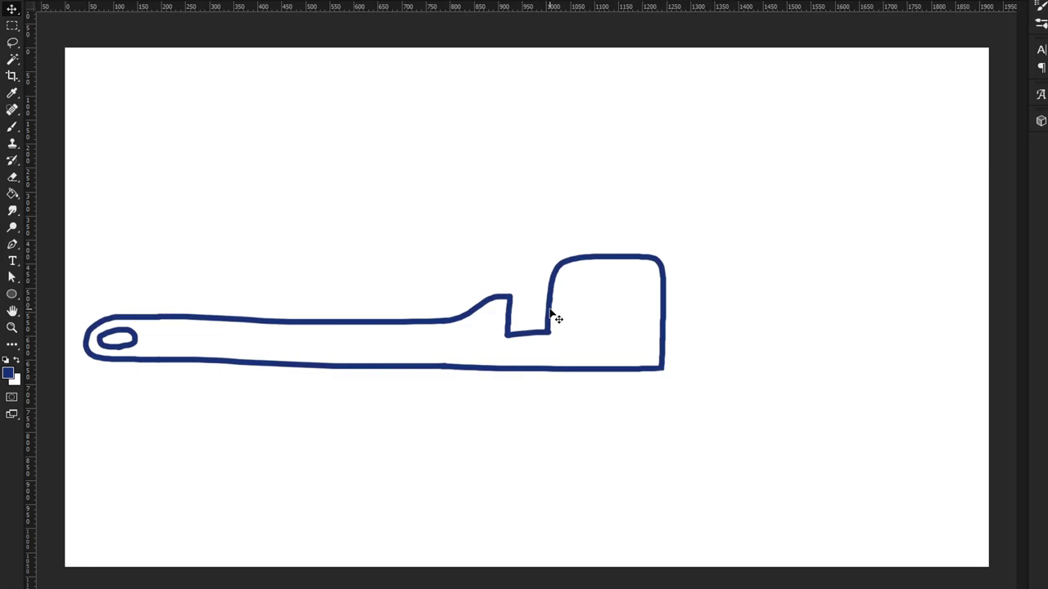
Paint an upright horseshoe magnet outline against the wrench head, with a red left arm, a blue right arm and grey tips
key(b)
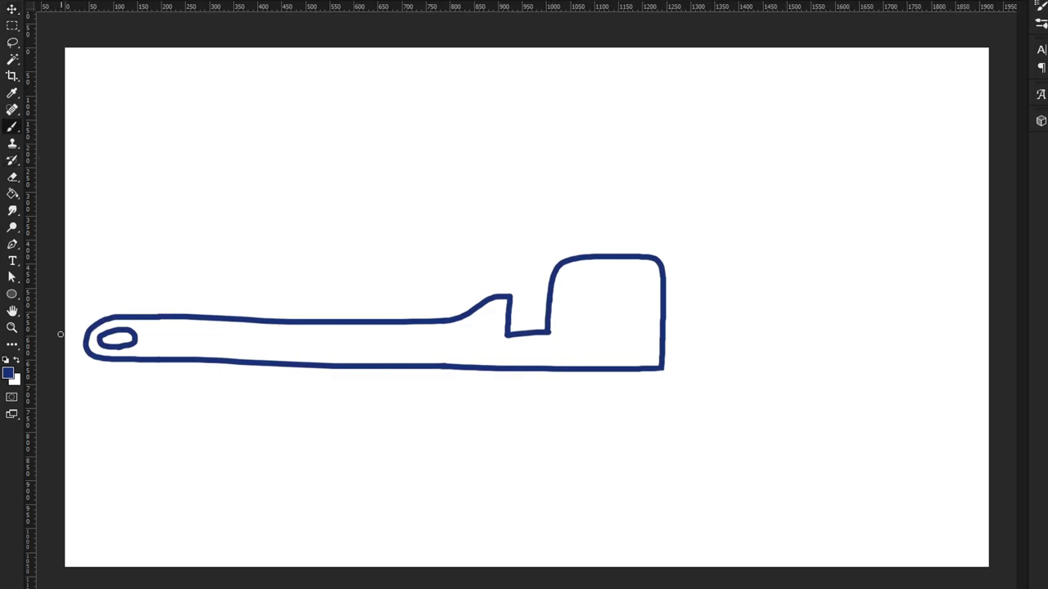
click(16, 363)
click(8, 372)
click(800, 276)
key(Return)
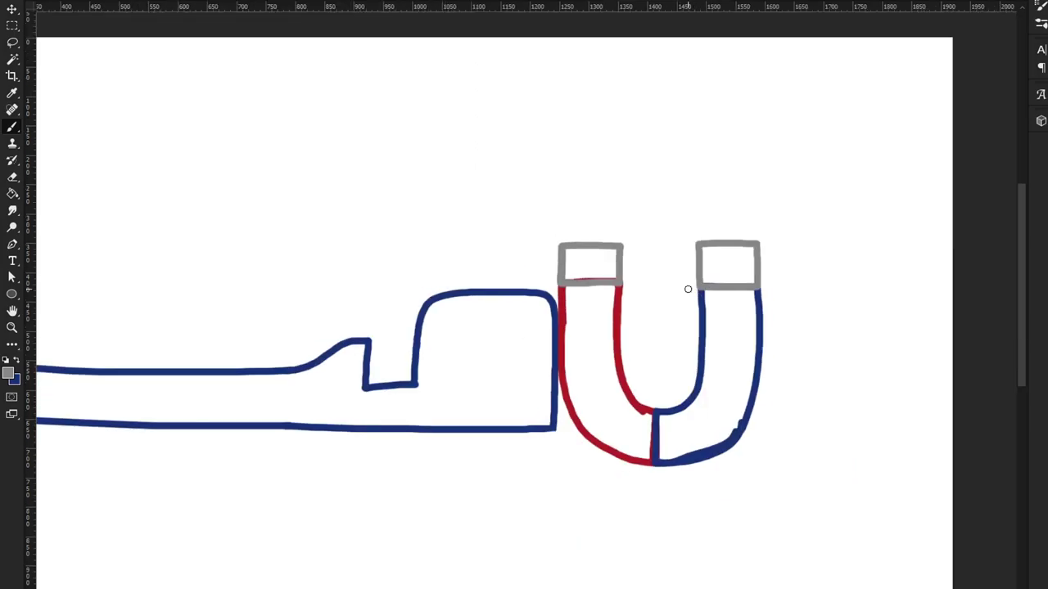
Fill the wrench and the magnet's right arm with dark blue, its left arm with red and both tips with grey
scroll(687, 289, down, 4)
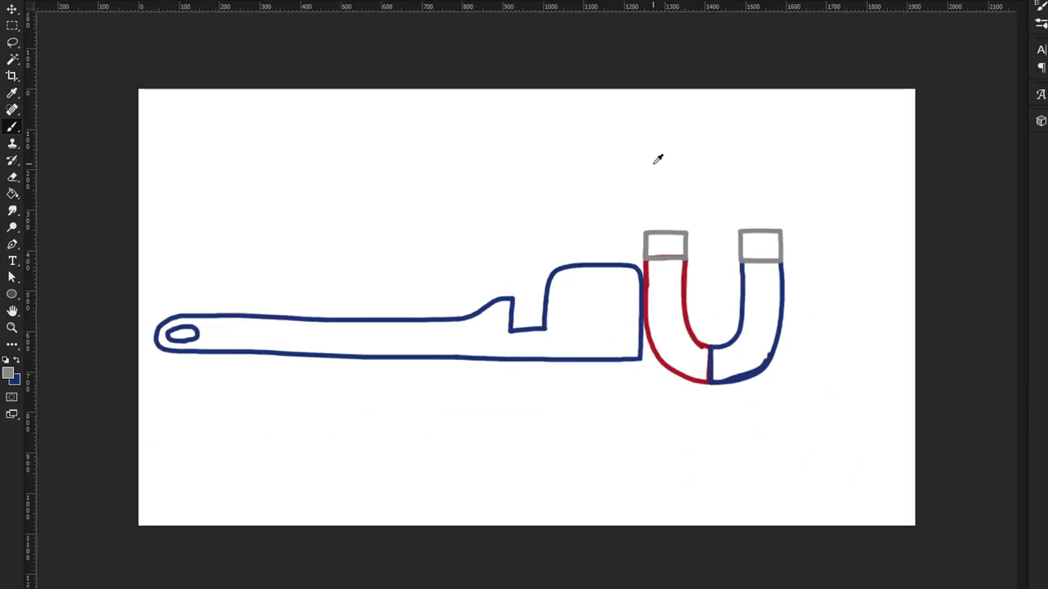
scroll(692, 237, up, 2)
scroll(692, 238, down, 1)
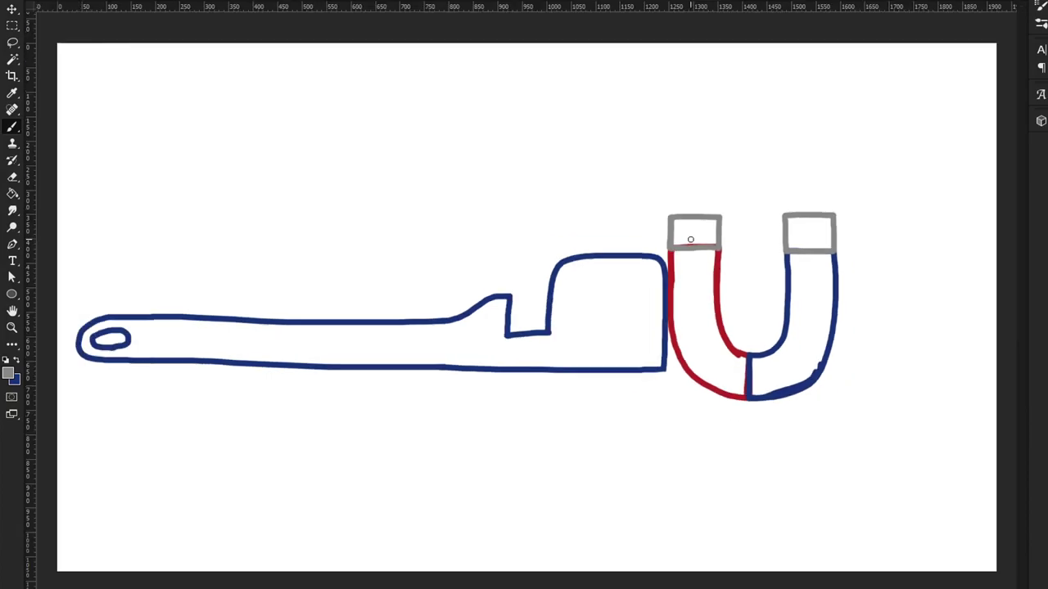
scroll(712, 342, up, 1)
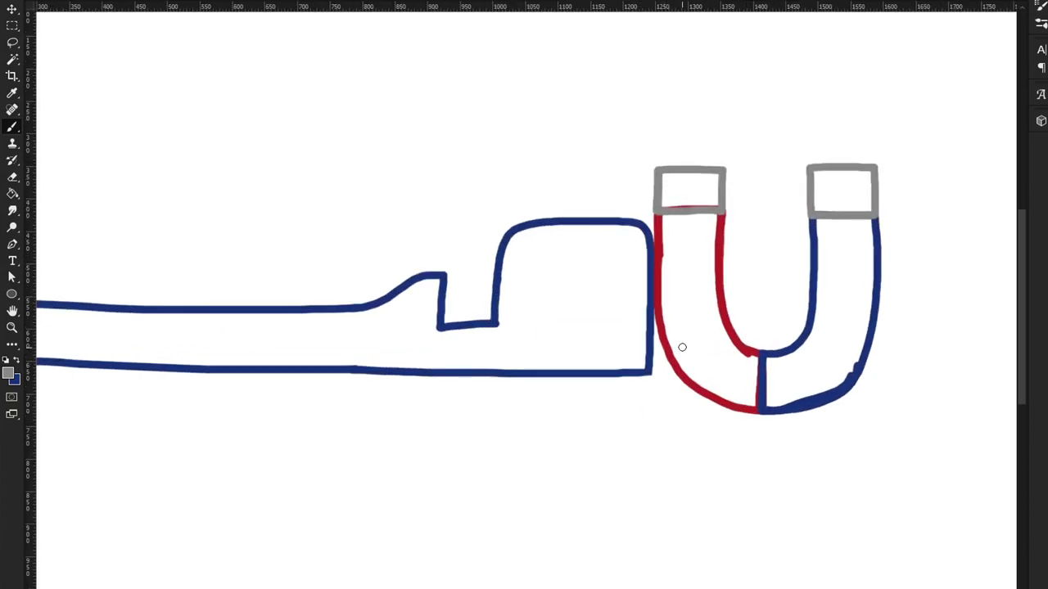
scroll(777, 323, down, 2)
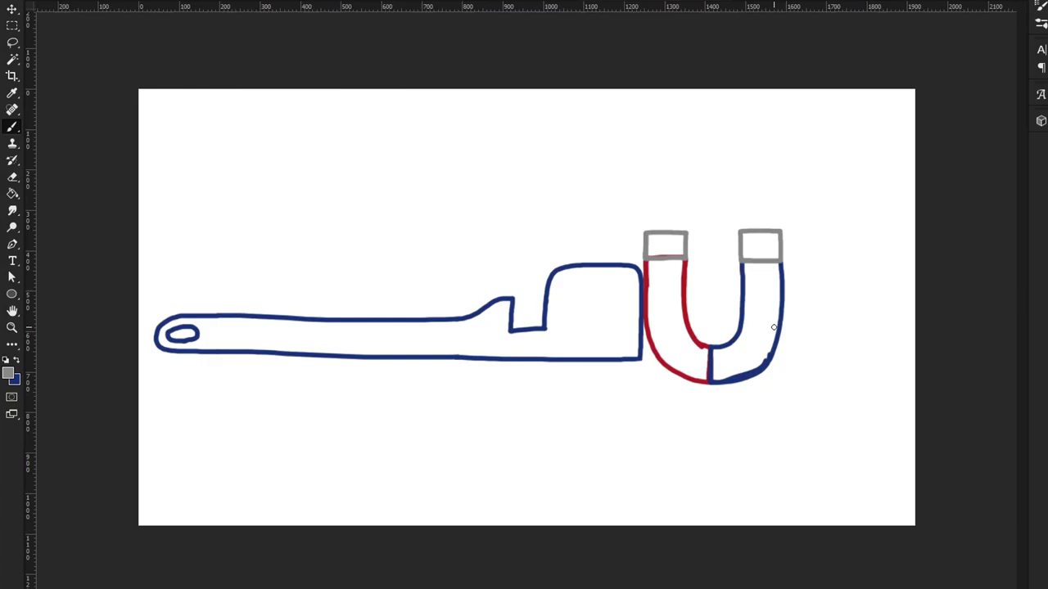
scroll(773, 323, up, 2)
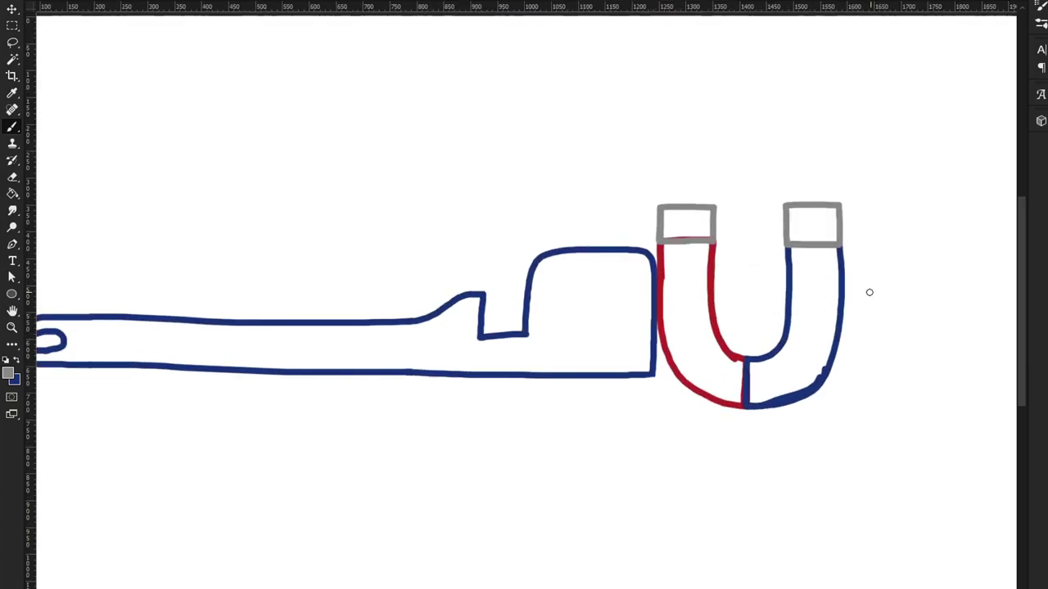
scroll(841, 292, down, 3)
scroll(833, 321, up, 2)
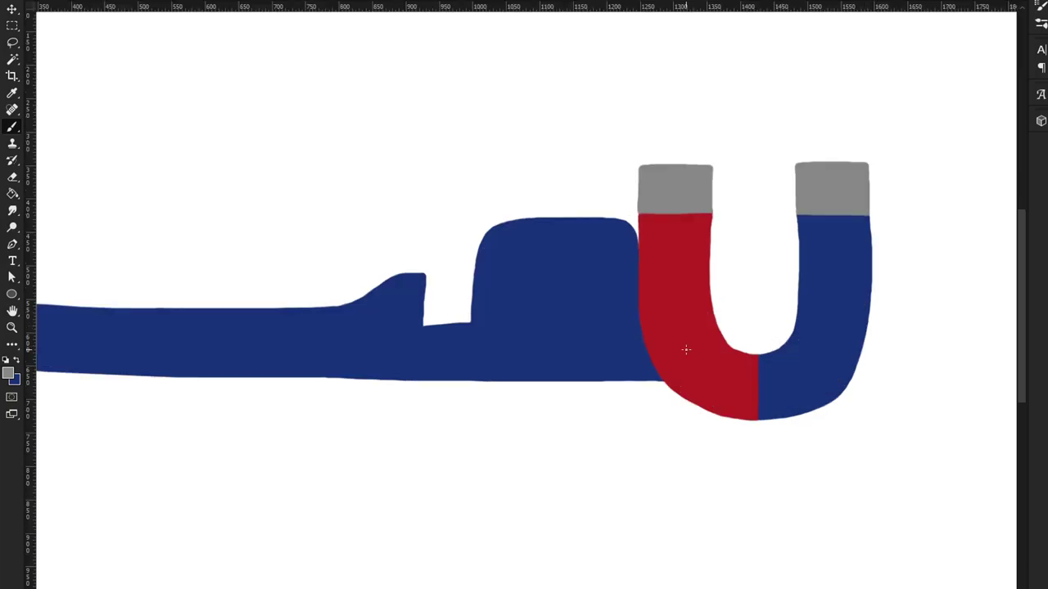
Examine the filled wrench and magnet shapes up close and across the whole canvas
scroll(694, 279, down, 5)
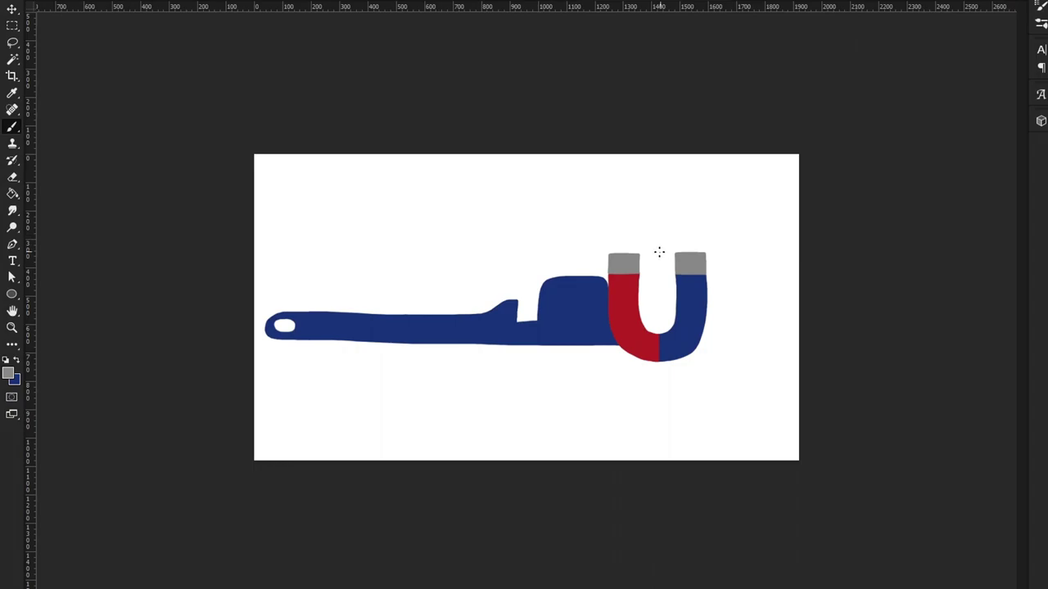
scroll(613, 343, up, 2)
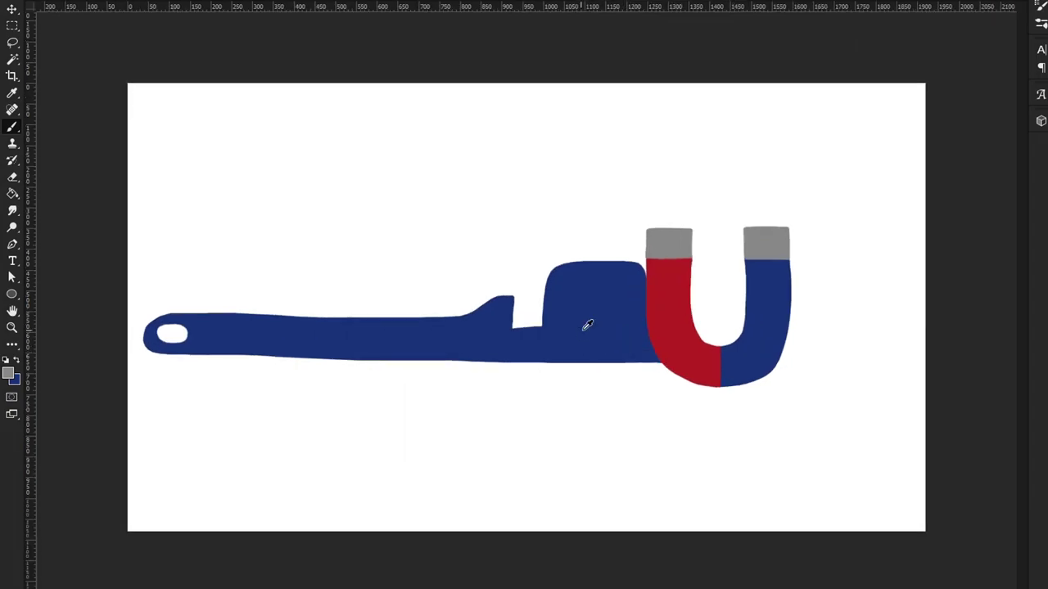
scroll(699, 320, up, 2)
scroll(699, 319, down, 1)
scroll(737, 338, up, 2)
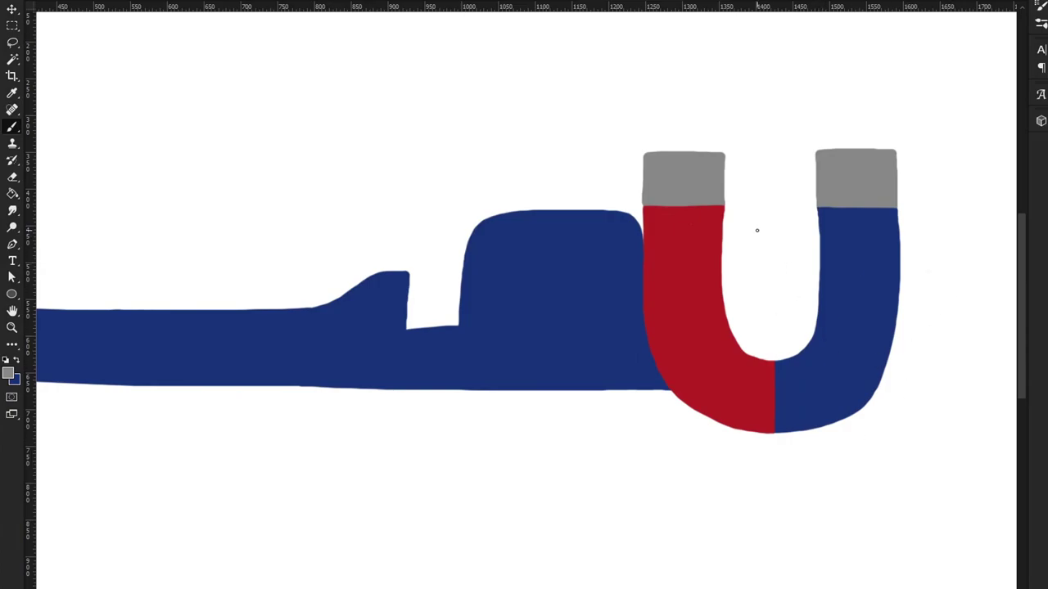
scroll(678, 122, down, 2)
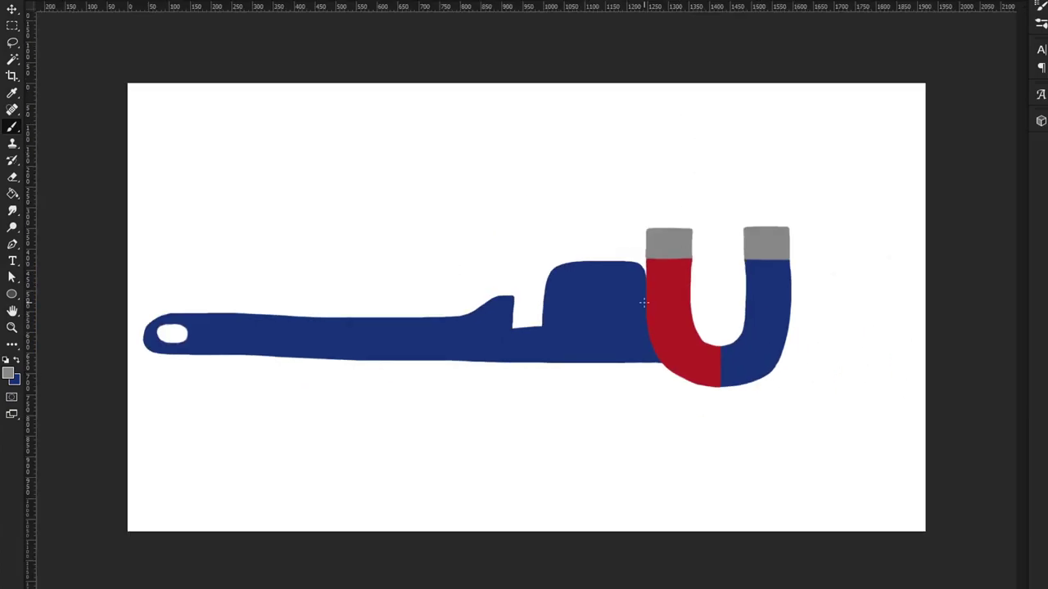
scroll(700, 401, up, 2)
scroll(959, 246, up, 2)
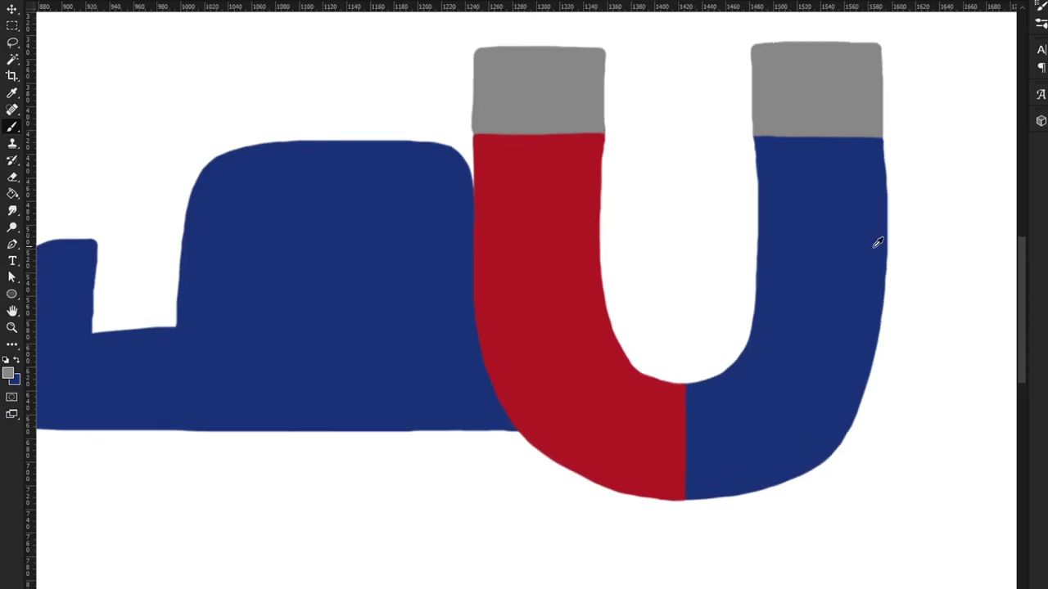
scroll(348, 246, down, 1)
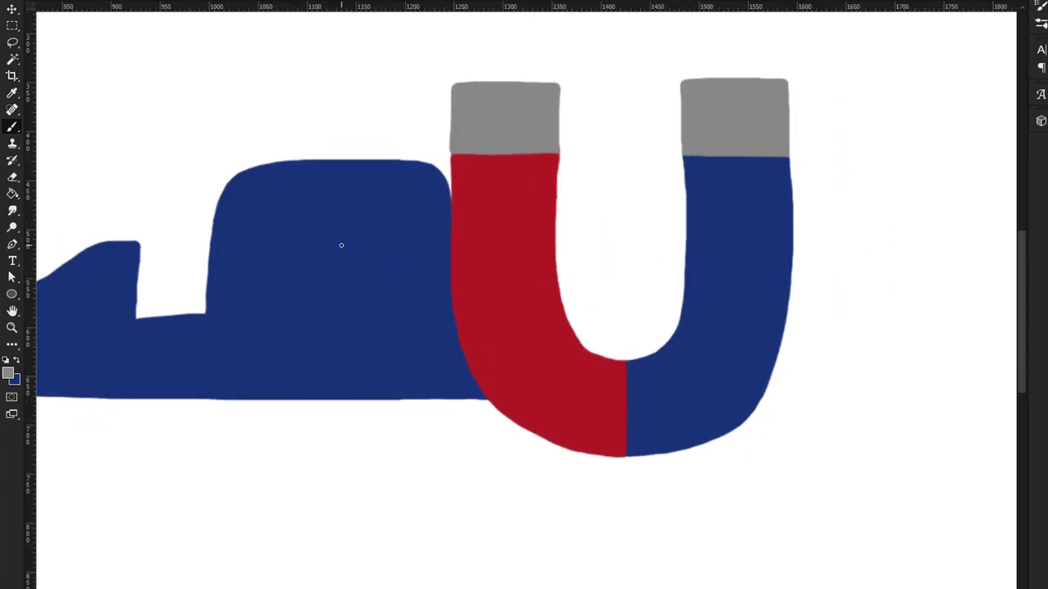
scroll(556, 180, down, 3)
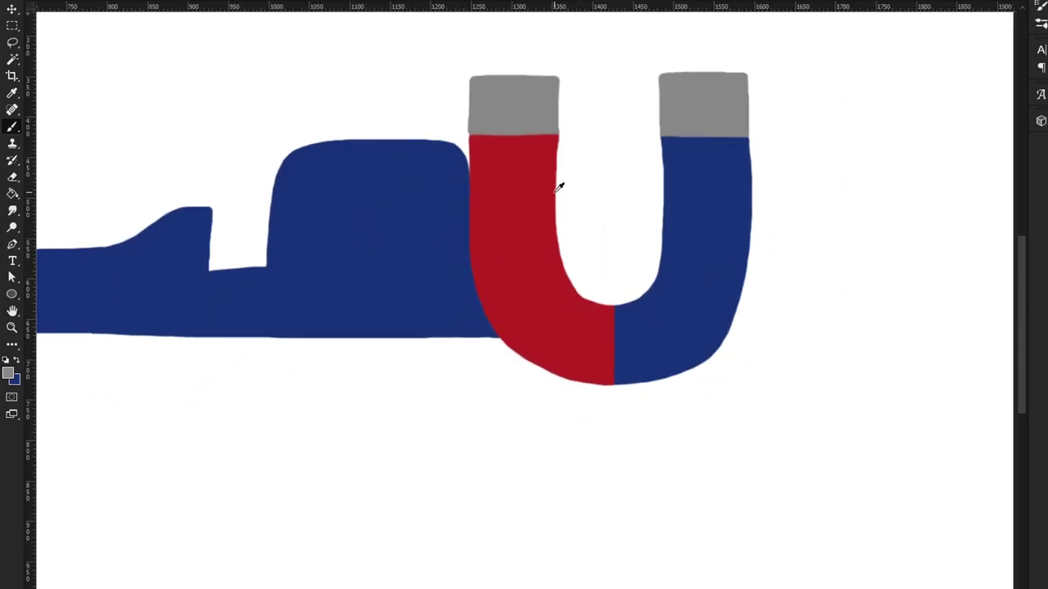
scroll(873, 421, up, 3)
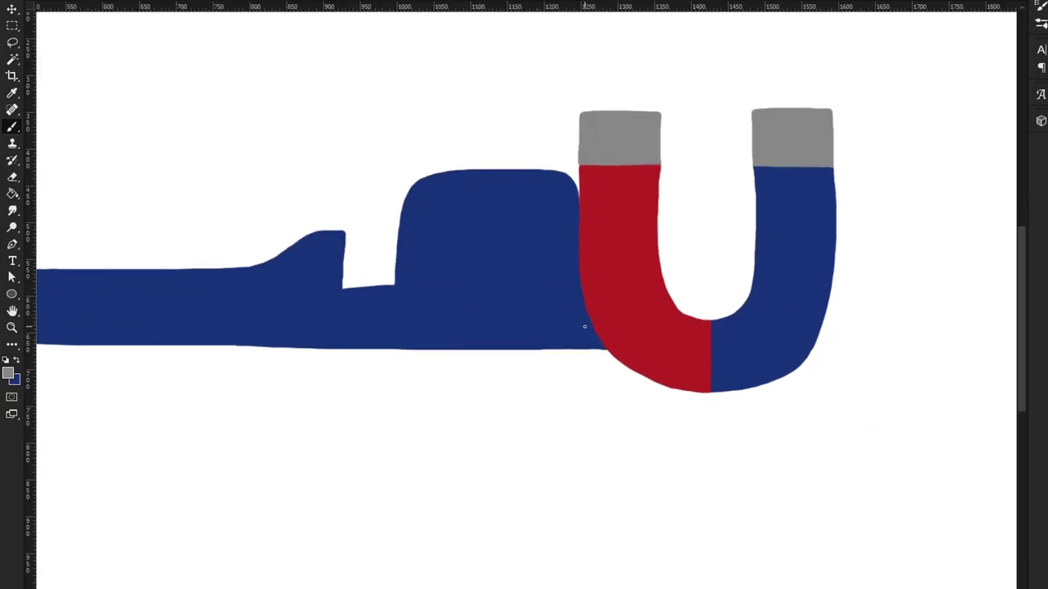
Darken the blue wrench body with Hue/Saturation, using saturation +2 and lightness -33
alt+click(539, 299)
right_click(569, 295)
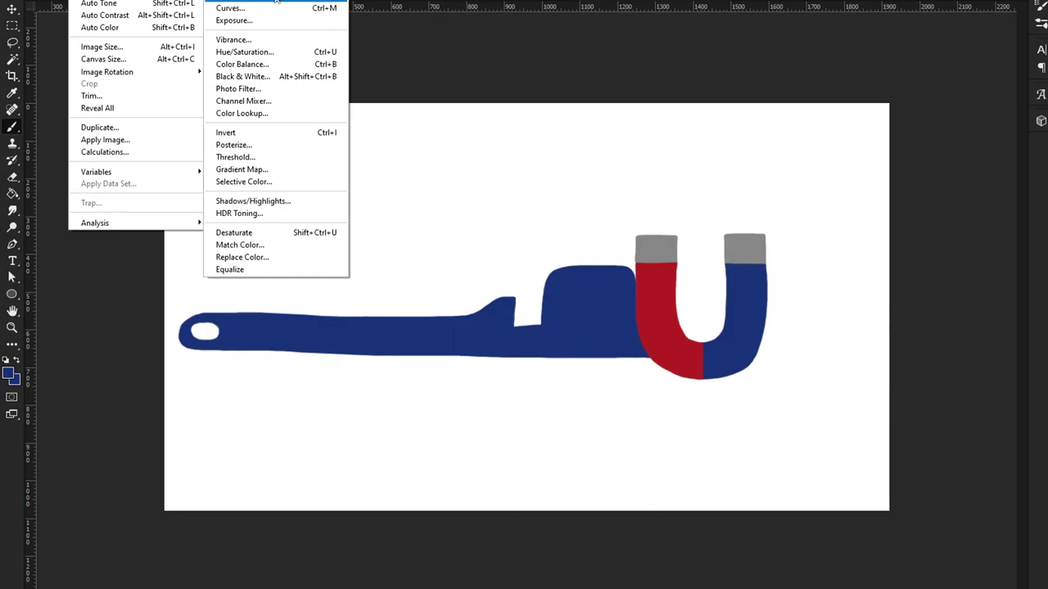
click(279, 52)
mouse_move(906, 477)
mouse_down()
mouse_move(877, 483)
mouse_move(888, 512)
mouse_move(891, 479)
mouse_move(905, 479)
mouse_up()
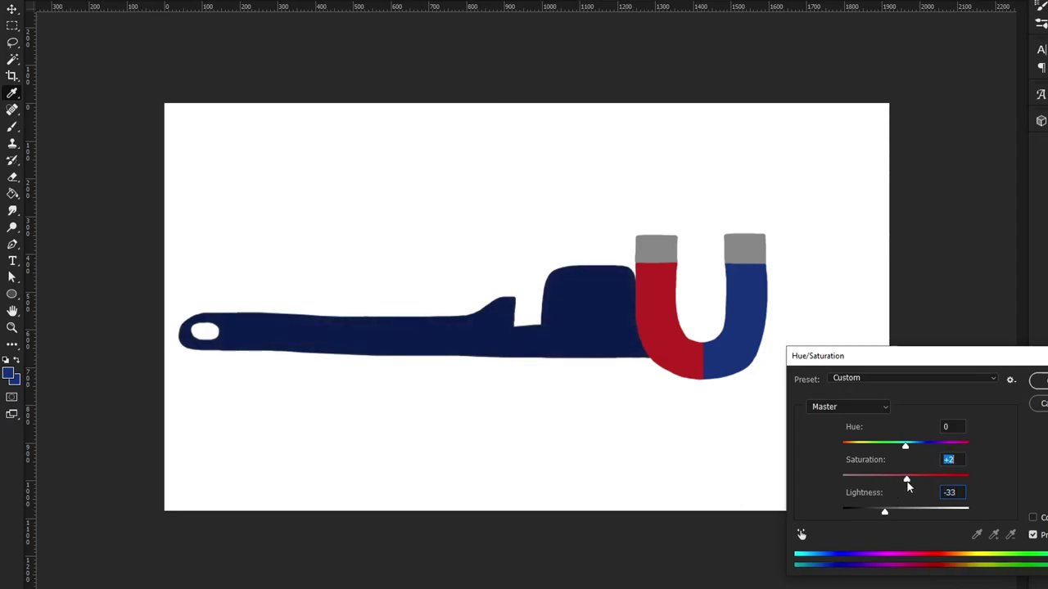
click(1033, 382)
key(b)
Sample the wrench's darkened navy colour and set the brush size to 32 px
scroll(758, 382, up, 5)
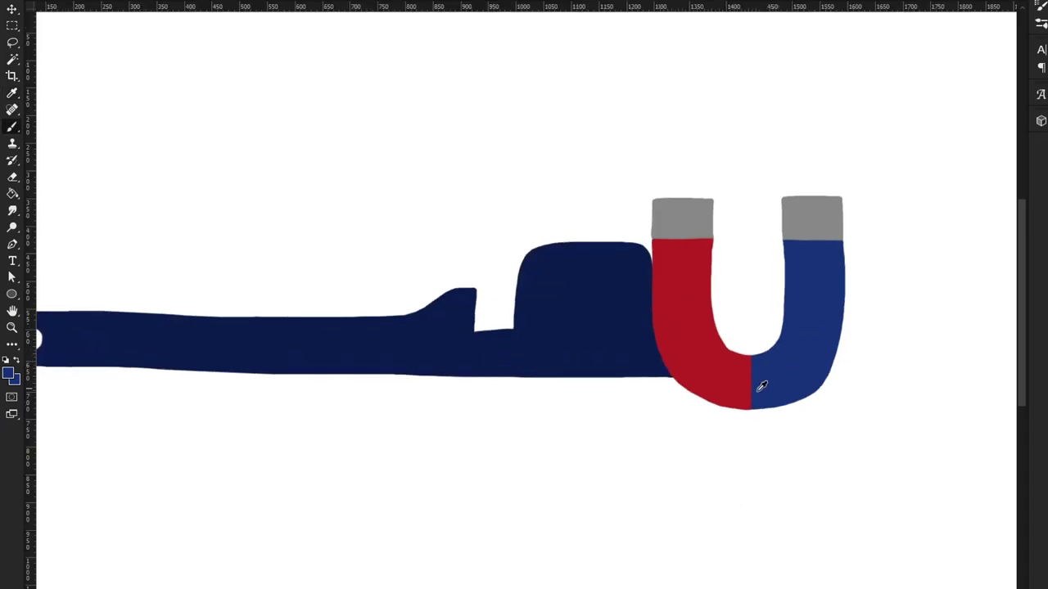
alt+click(533, 281)
scroll(697, 369, down, 5)
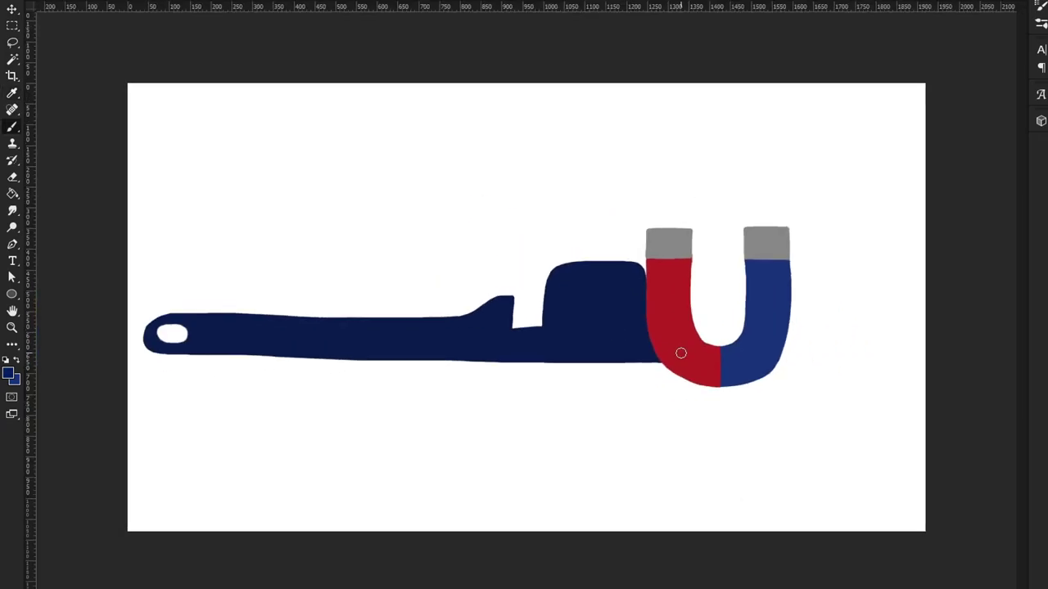
scroll(684, 276, up, 6)
scroll(739, 234, down, 3)
scroll(697, 358, up, 2)
mouse_move(636, 354)
mouse_down()
mouse_move(671, 380)
mouse_move(775, 395)
mouse_up()
key(ctrl+z)
right_click(774, 377)
drag(841, 407, 846, 409)
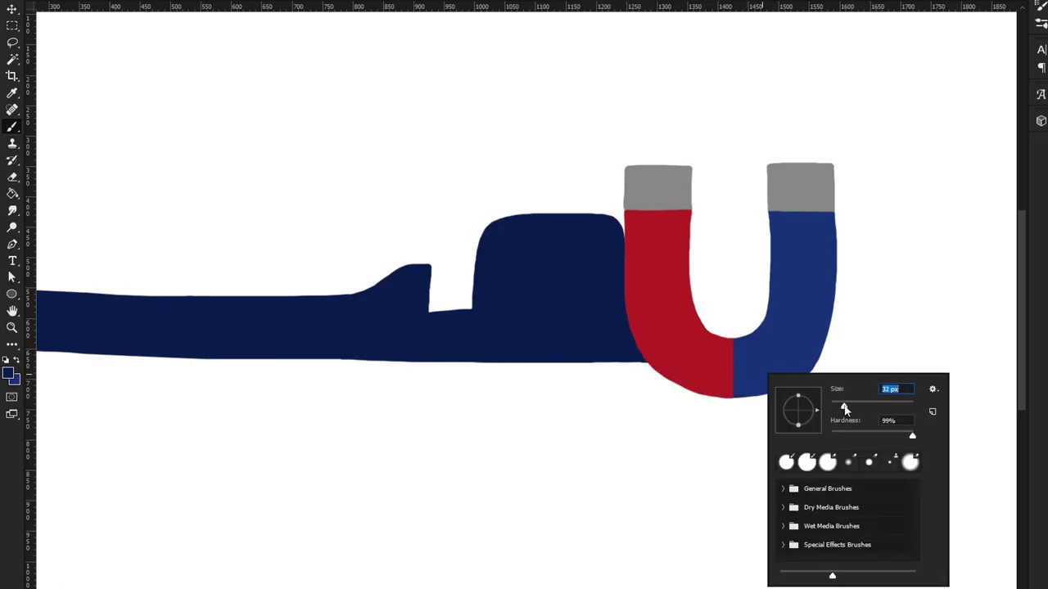
key(Return)
Paint a navy band around the magnet's outer curve, from the wrench head underneath and up along the blue arm
mouse_move(841, 257)
mouse_down()
mouse_move(832, 339)
mouse_move(795, 384)
mouse_move(748, 397)
mouse_move(706, 392)
mouse_move(631, 346)
mouse_up()
key(ctrl+z)
scroll(642, 344, down, 3)
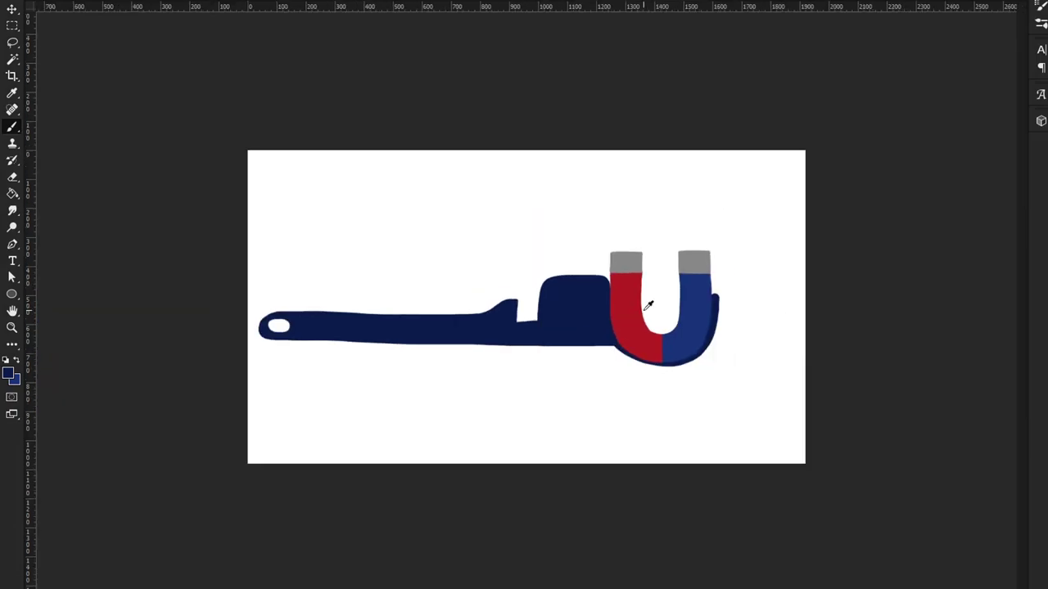
scroll(684, 364, up, 2)
scroll(684, 364, up, 2)
scroll(652, 347, down, 1)
scroll(552, 329, up, 1)
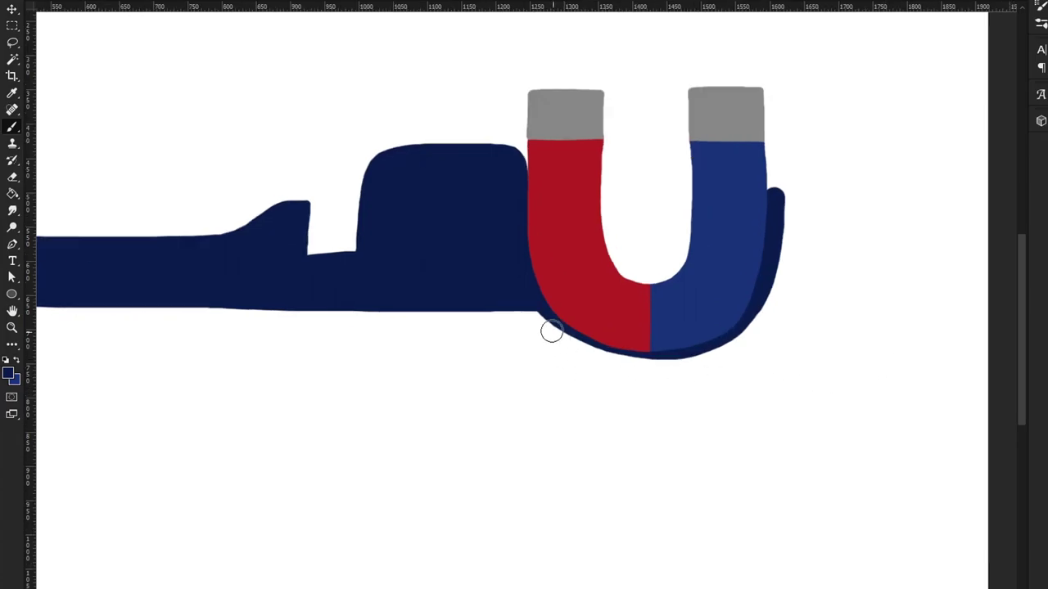
drag(532, 302, 607, 337)
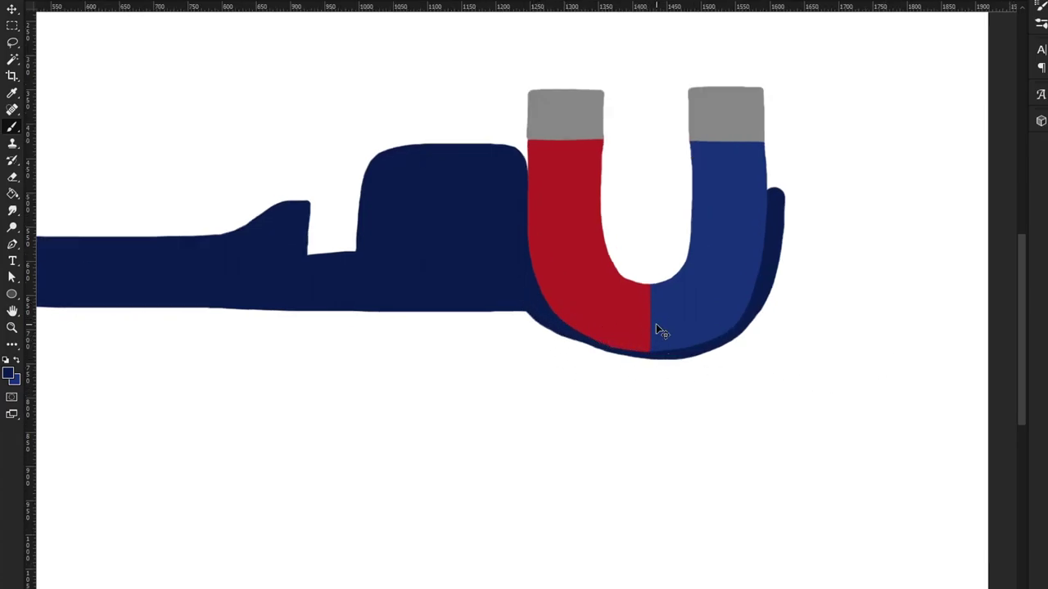
key(ctrl+z)
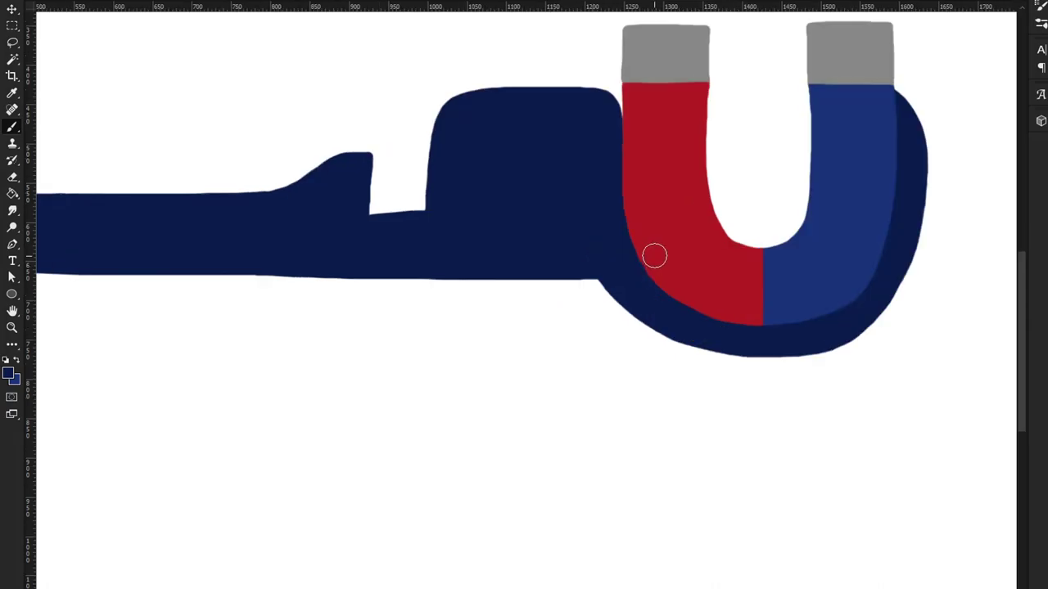
Paint a navy strut slanting down from the wrench head's underside and running straight across to the band under the magnet
click(439, 262)
shift+click(489, 318)
shift+click(649, 308)
key(ctrl+z)
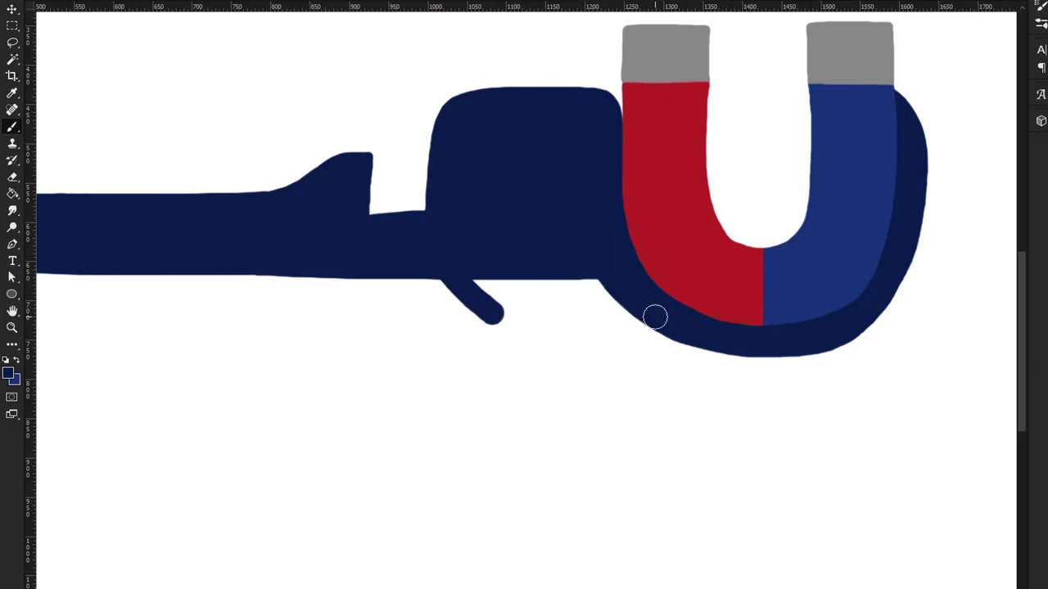
shift+click(641, 308)
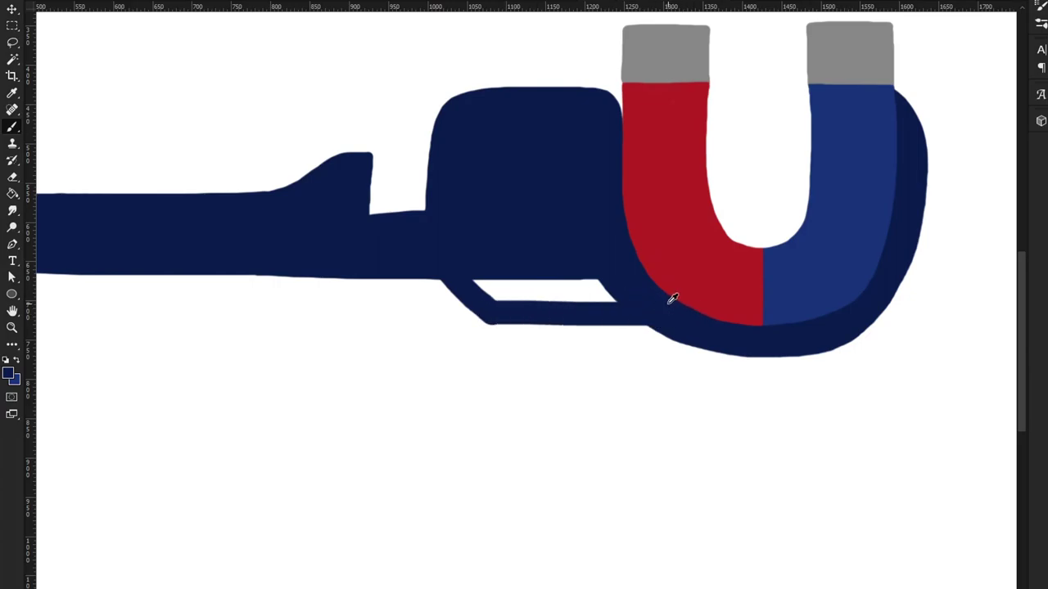
Examine the navy band and lower strut around the magnet, both up close and across the whole canvas
key(ctrl+minus)
key(ctrl+minus)
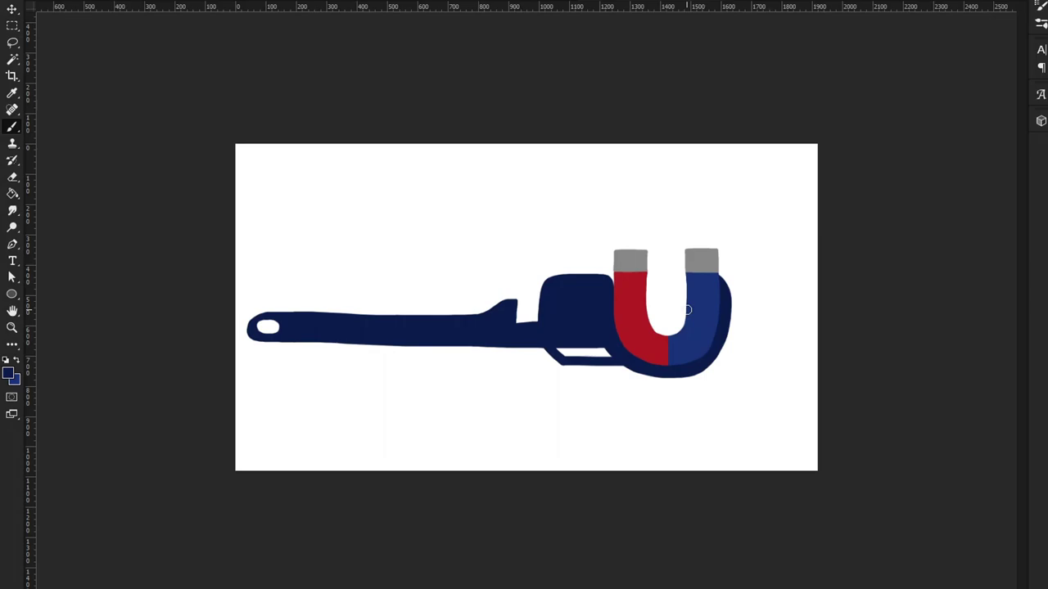
key(ctrl+plus)
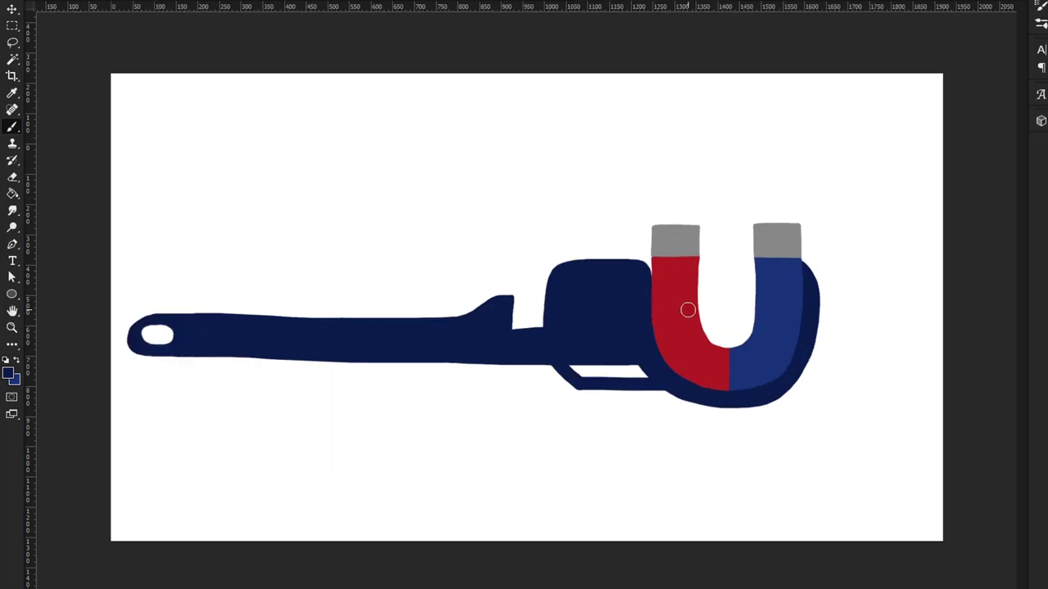
key(ctrl+minus)
key(ctrl+minus)
key(ctrl+minus)
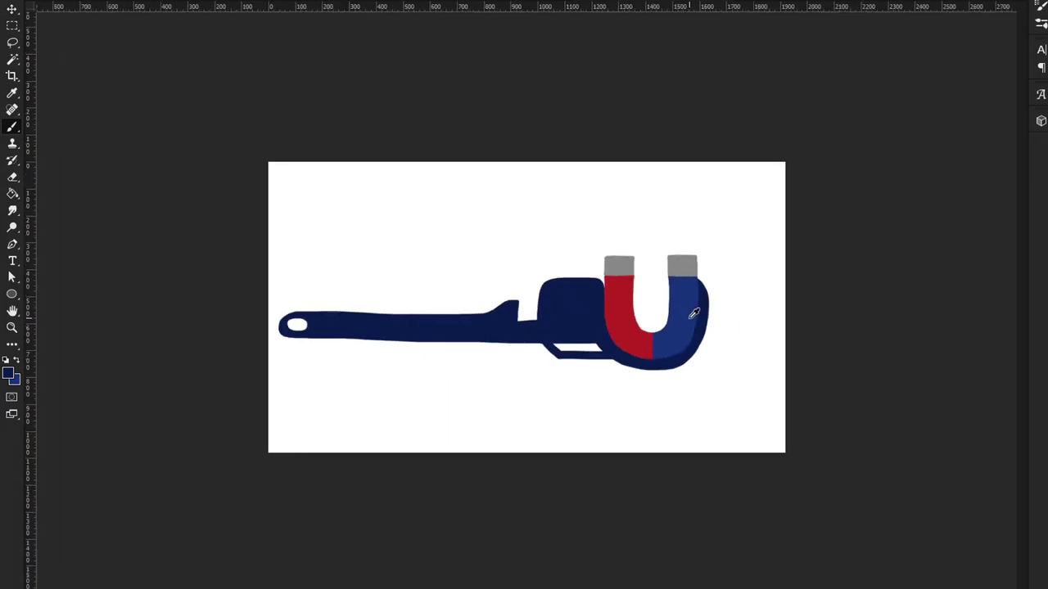
key(ctrl+plus)
key(ctrl+plus)
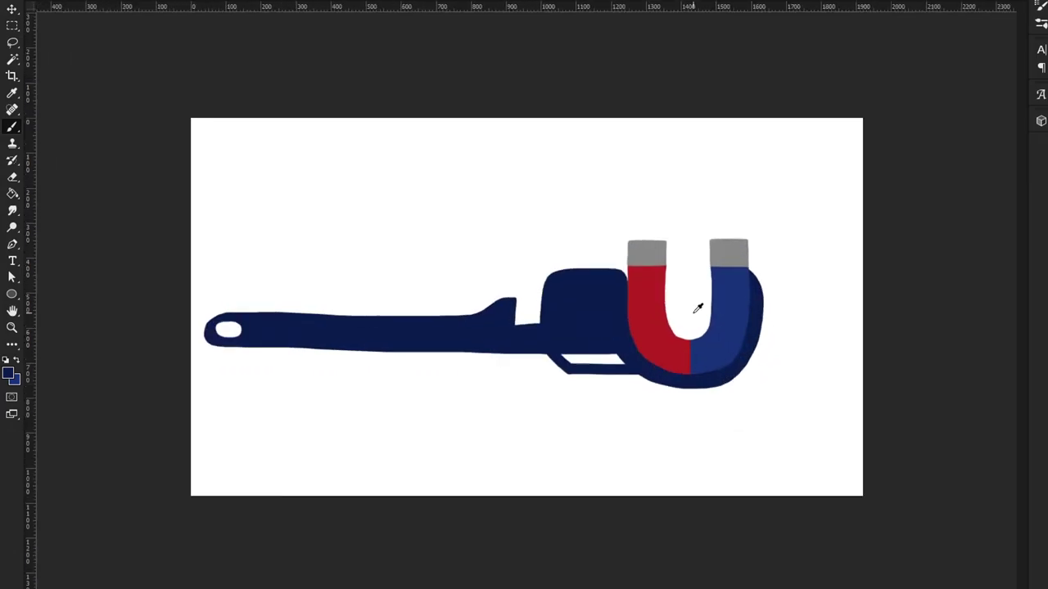
key(ctrl+plus)
key(ctrl+plus)
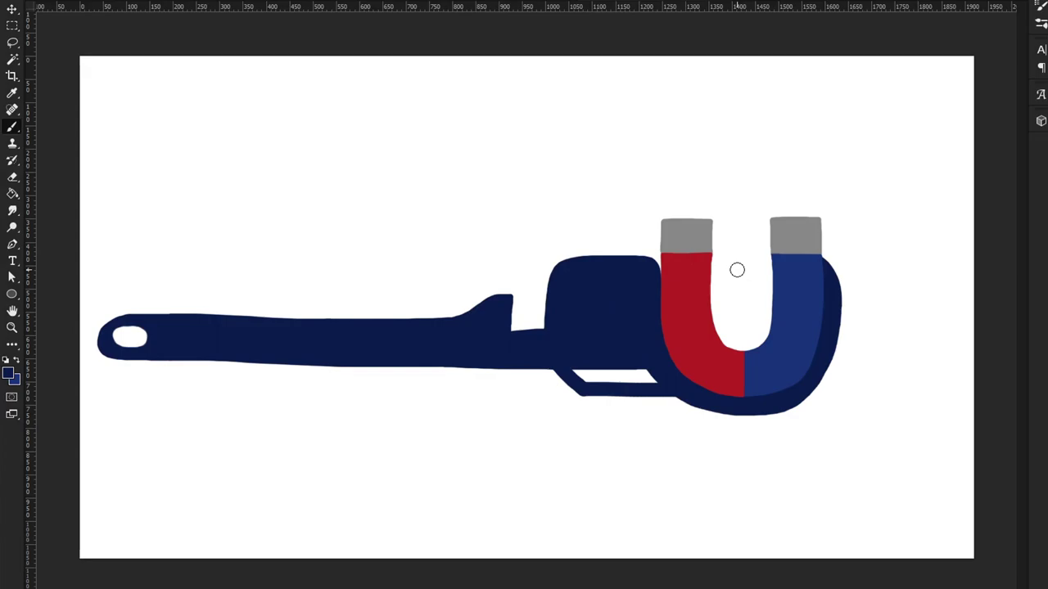
scroll(736, 270, up, 3)
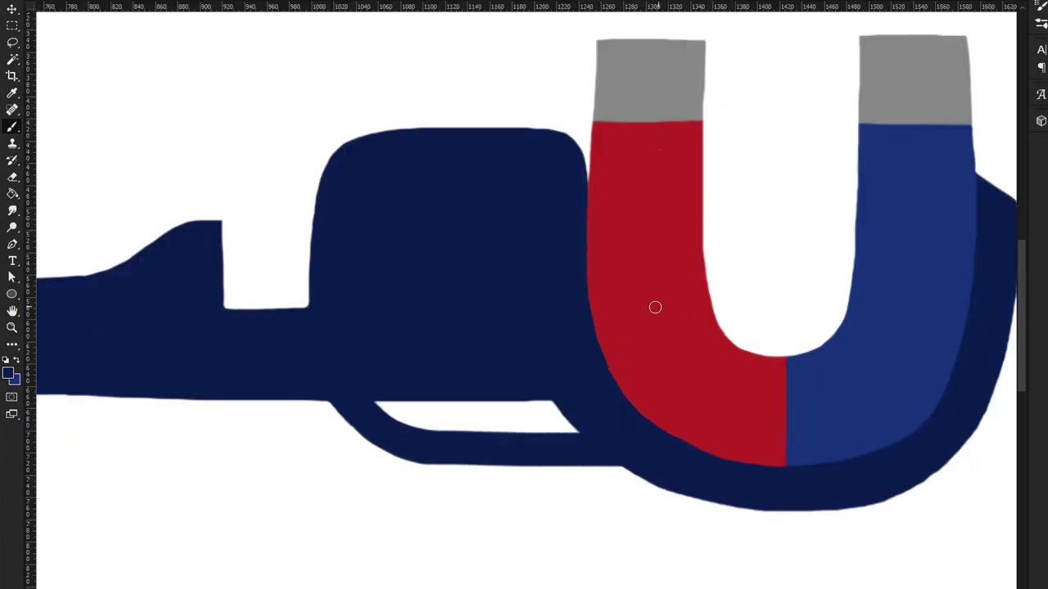
scroll(491, 262, down, 1)
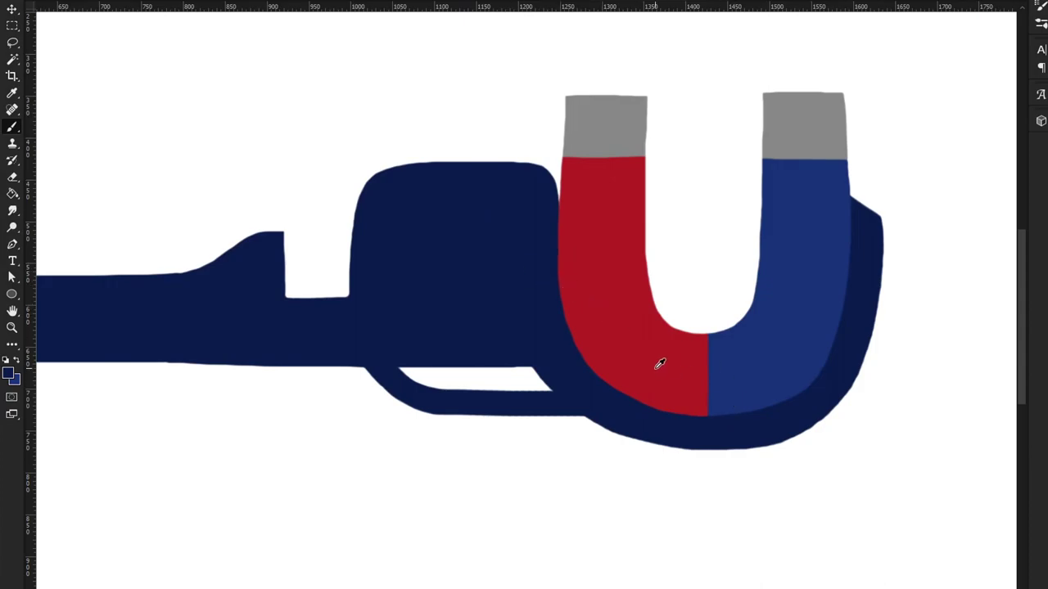
scroll(655, 365, up, 1)
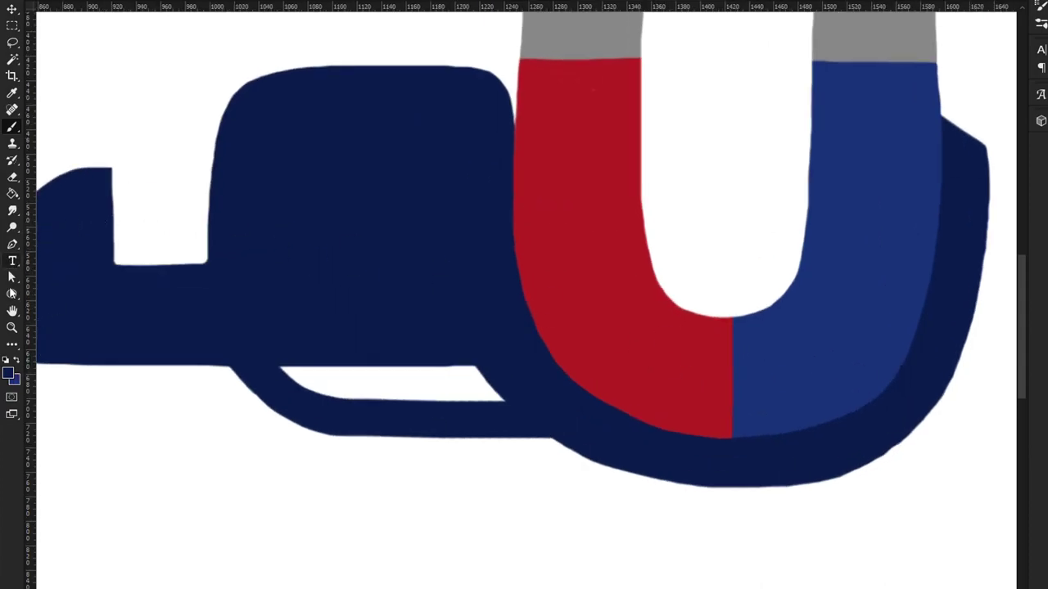
Choose a light grey and paint a rounded rectangular plate across the joint between the wrench head and the red arm
click(9, 373)
click(821, 304)
mouse_move(821, 304)
mouse_down()
mouse_move(777, 320)
mouse_move(799, 322)
mouse_move(781, 296)
mouse_up()
key(Return)
key(b)
scroll(415, 103, up, 2)
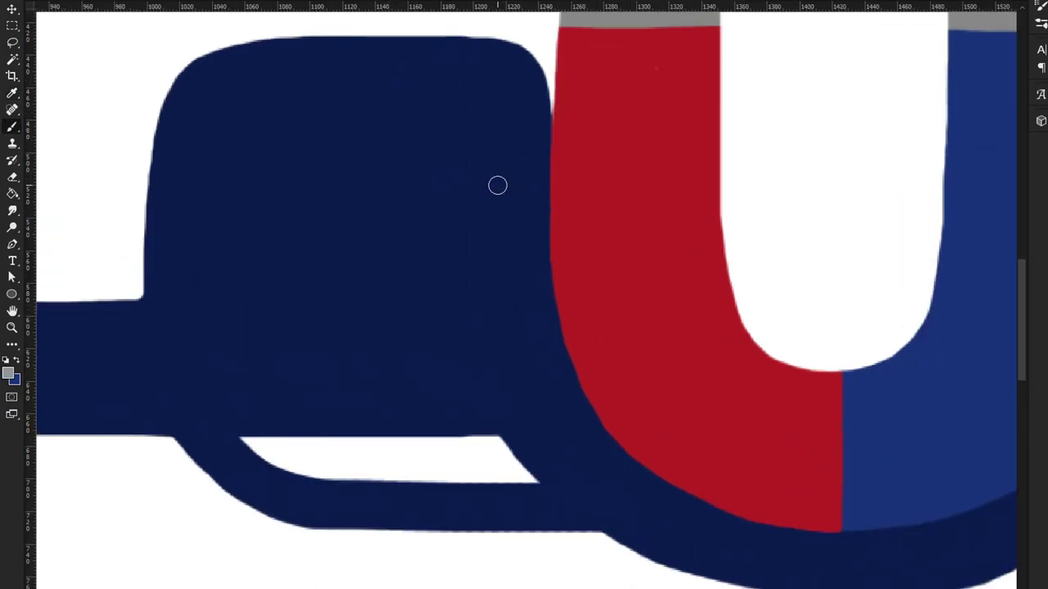
mouse_move(497, 180)
mouse_down()
mouse_move(606, 182)
mouse_move(603, 223)
mouse_up()
mouse_move(499, 181)
mouse_down()
mouse_move(503, 222)
mouse_move(600, 219)
mouse_move(595, 194)
mouse_move(537, 193)
mouse_move(569, 200)
mouse_move(542, 207)
mouse_move(593, 205)
mouse_move(579, 210)
mouse_move(500, 188)
mouse_up()
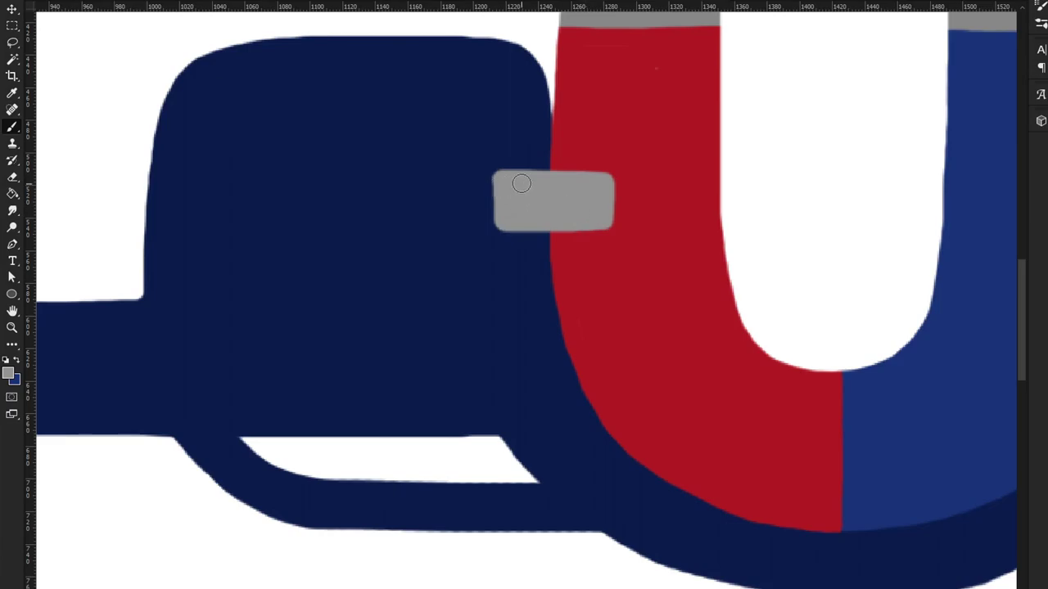
Examine the bolted grey plates and the joint between the magnet and its navy band
scroll(524, 136, down, 3)
scroll(604, 262, up, 2)
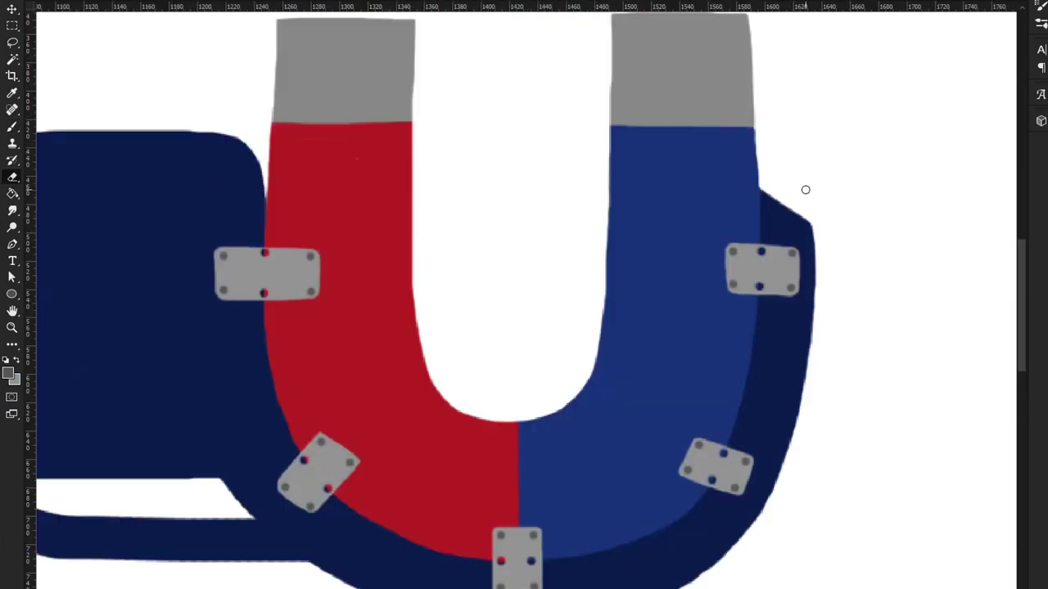
scroll(823, 174, down, 1)
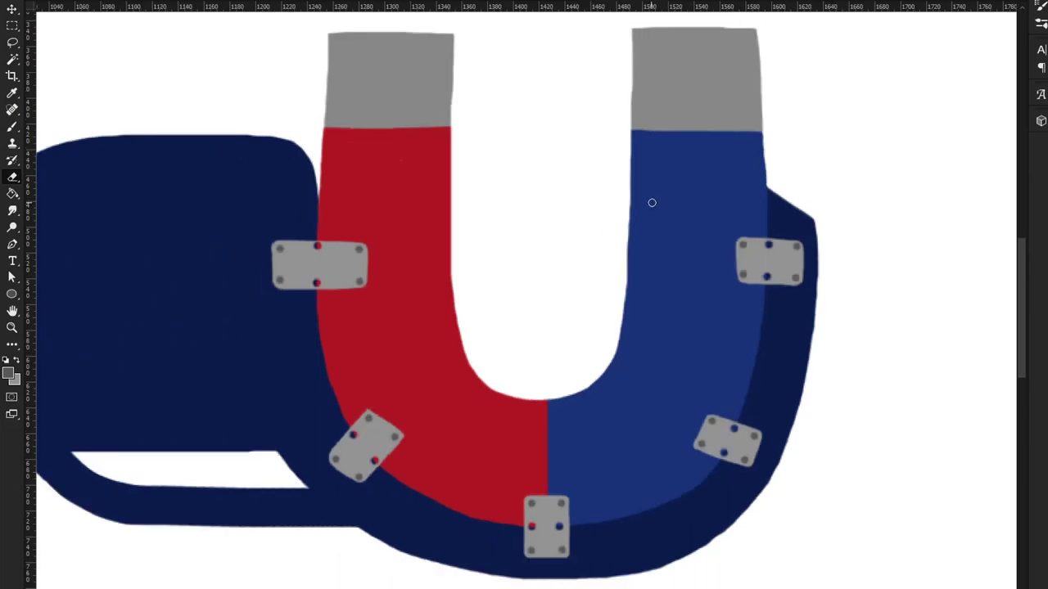
scroll(819, 109, down, 1)
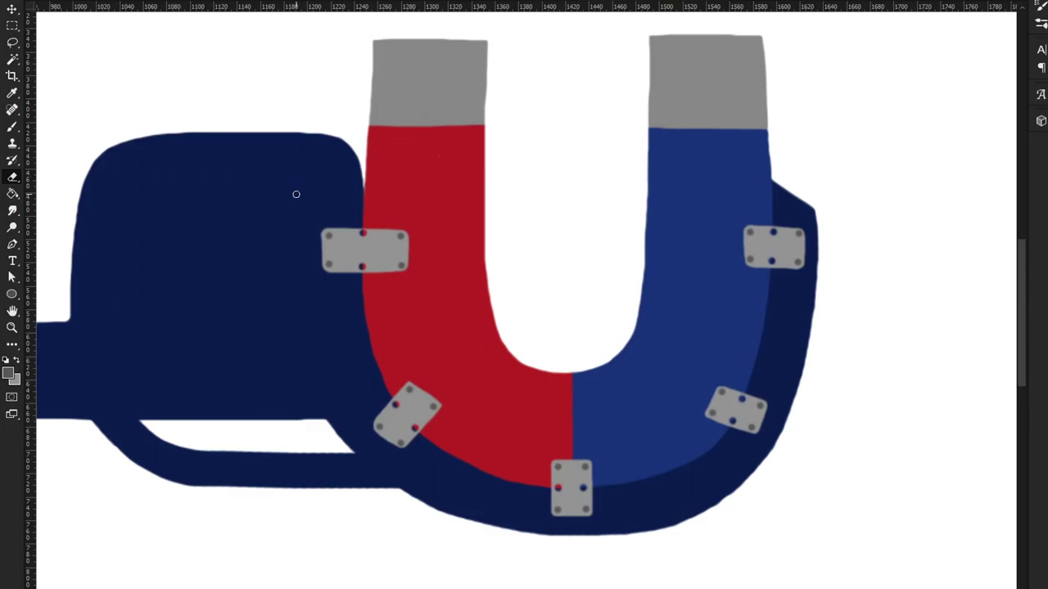
scroll(296, 194, up, 1)
scroll(316, 165, down, 1)
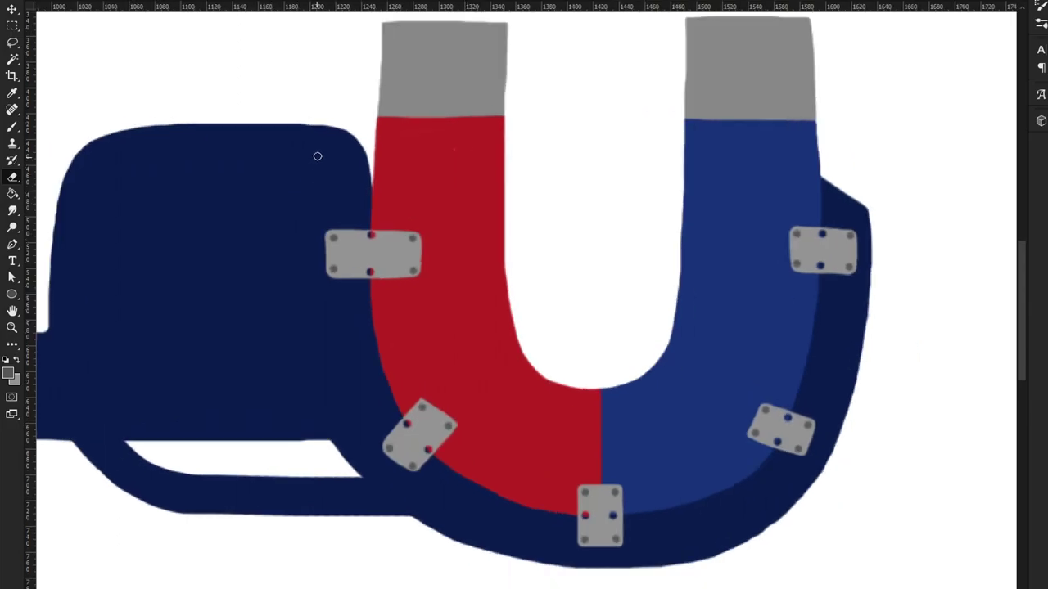
scroll(879, 137, down, 1)
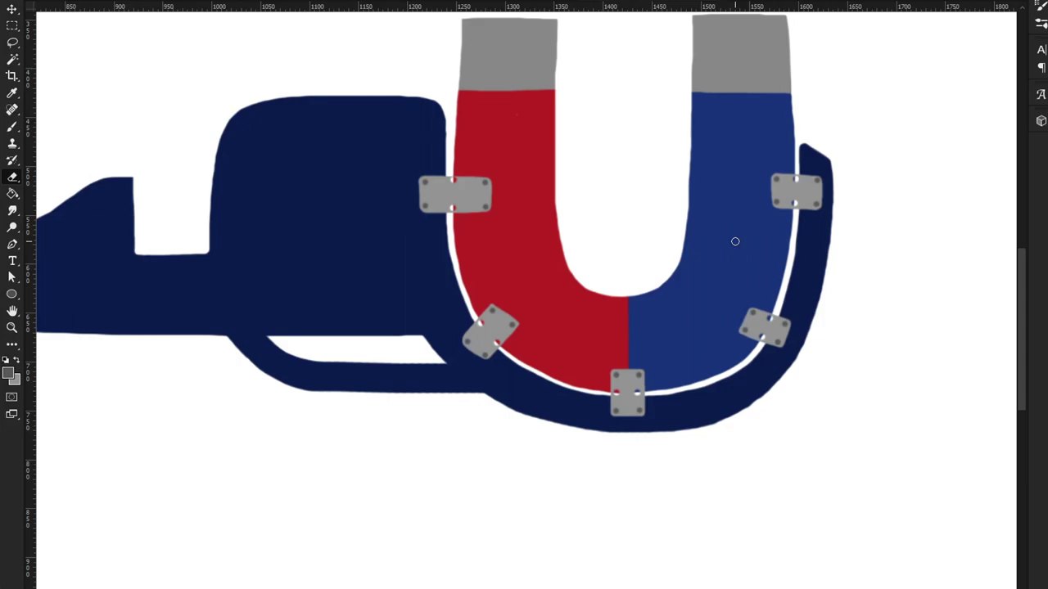
scroll(735, 242, up, 1)
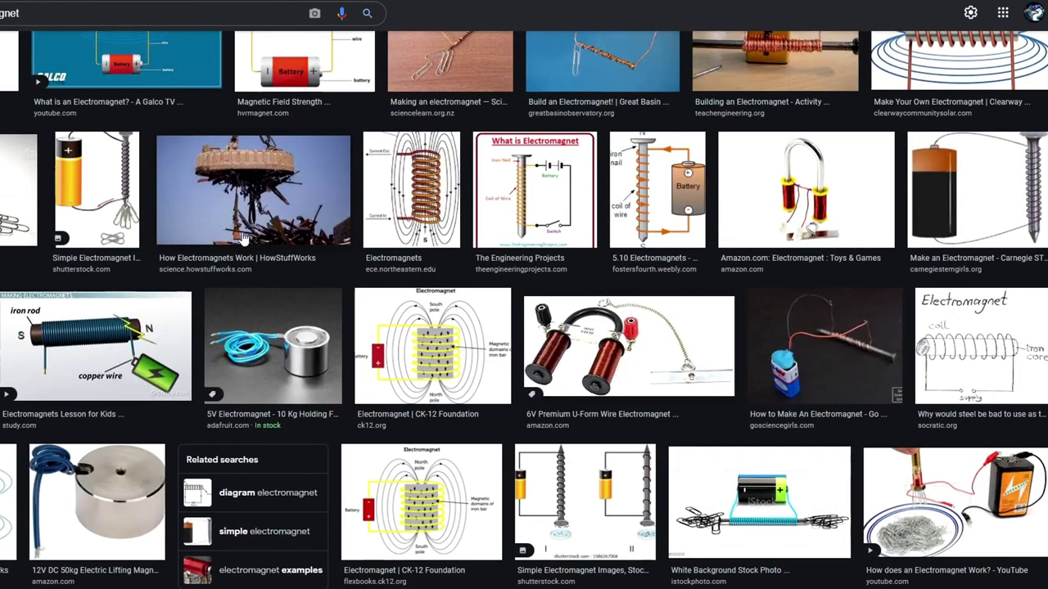
Browse the electromagnet image results in the web browser for reference
scroll(237, 254, up, 5)
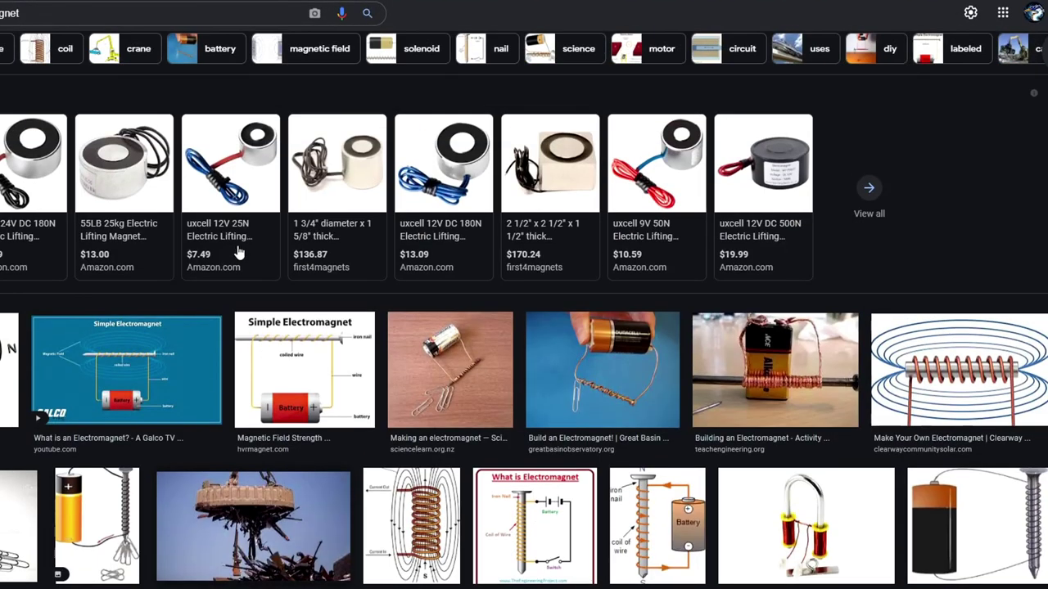
scroll(237, 253, down, 6)
scroll(238, 254, up, 4)
click(13, 164)
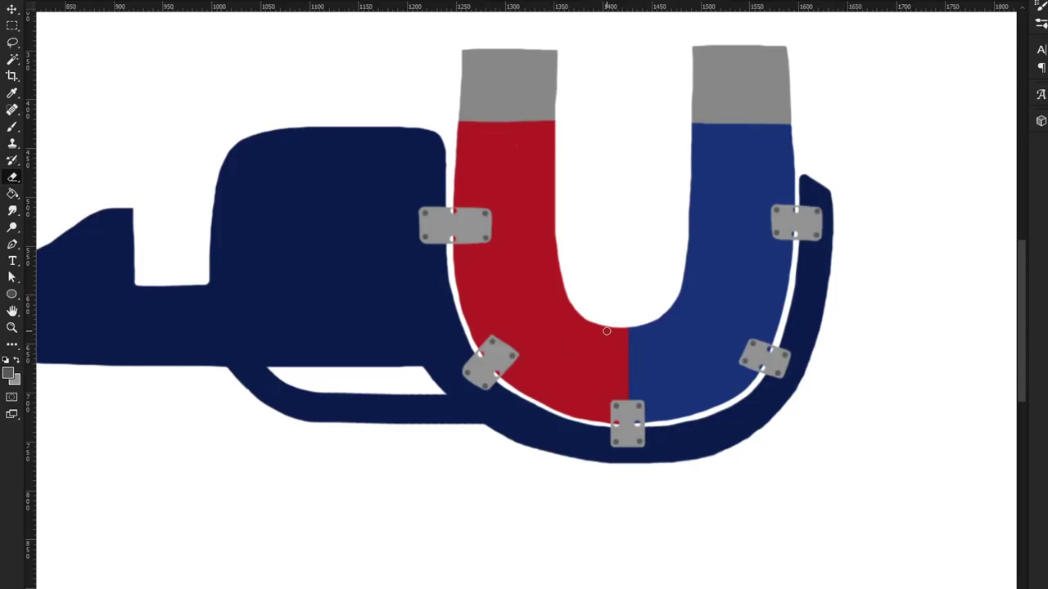
Examine the wrench head, the magnet mount and the gap between them at several magnifications
key(b)
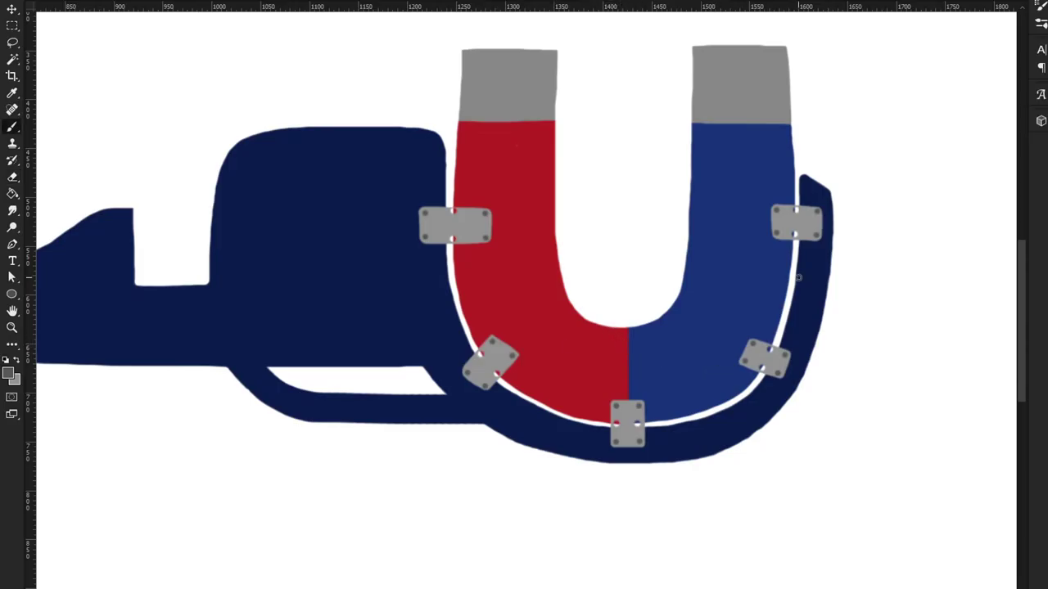
scroll(680, 371, down, 2)
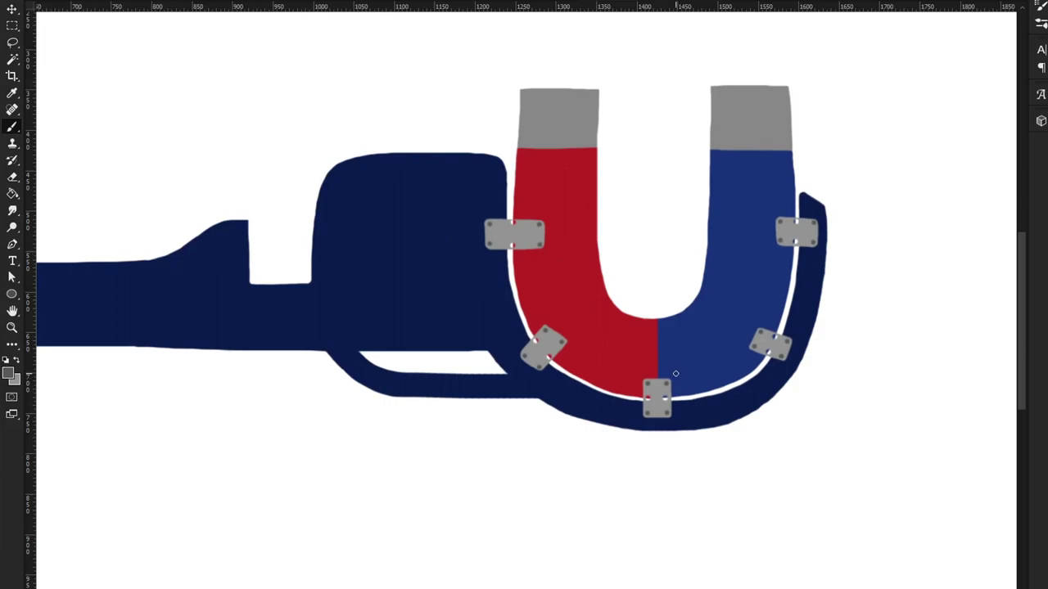
scroll(802, 315, up, 2)
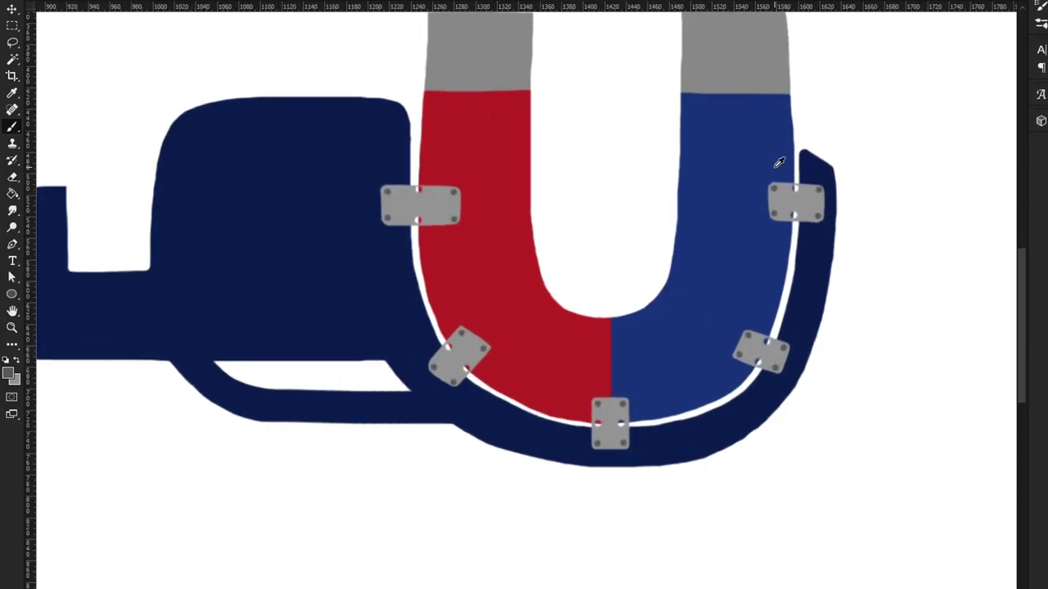
scroll(779, 161, down, 1)
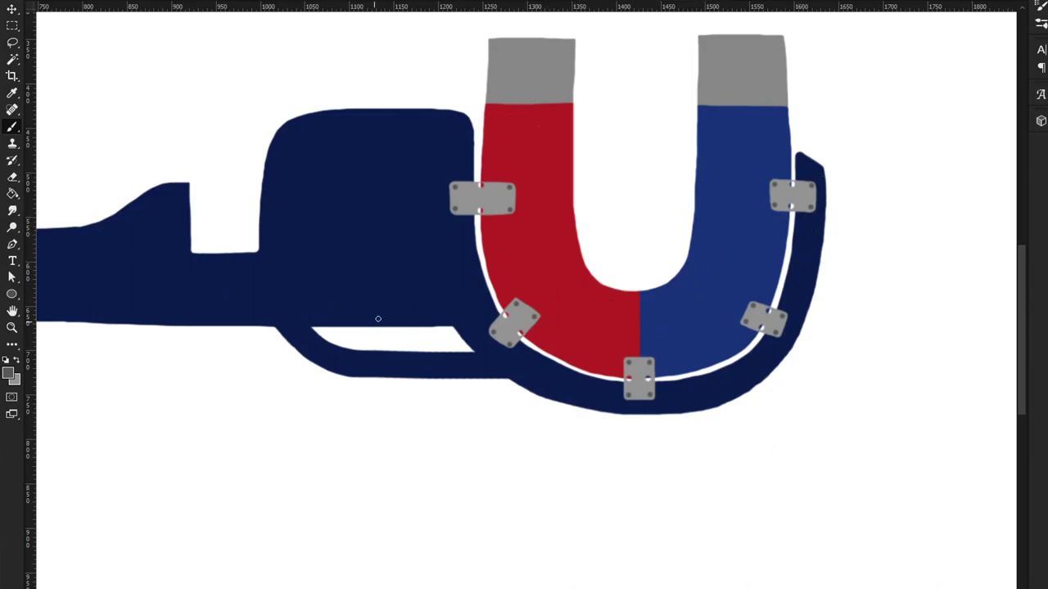
scroll(703, 210, down, 1)
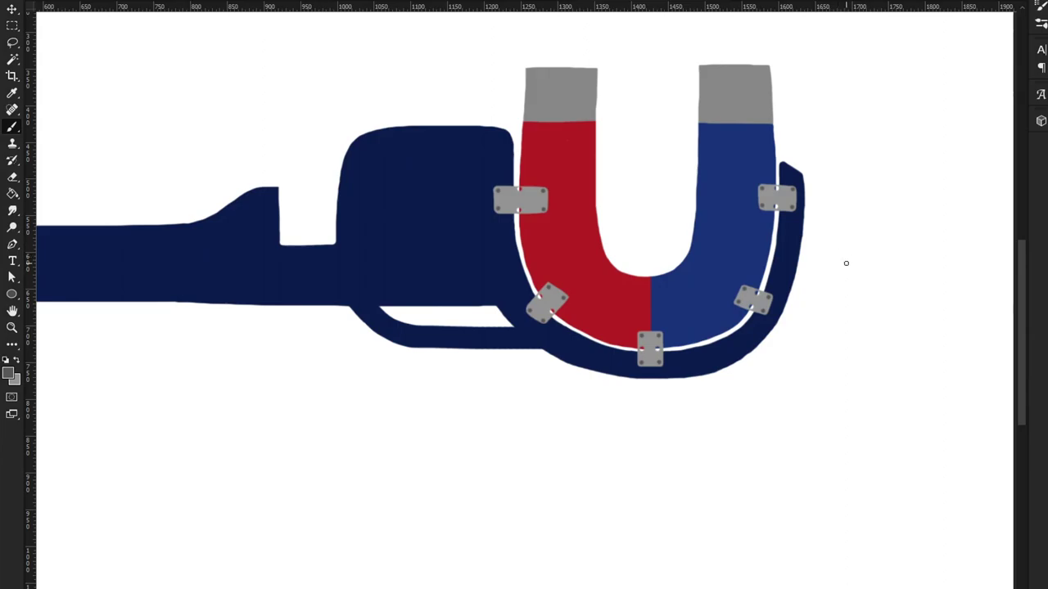
scroll(321, 274, up, 2)
scroll(322, 274, down, 4)
scroll(432, 134, up, 2)
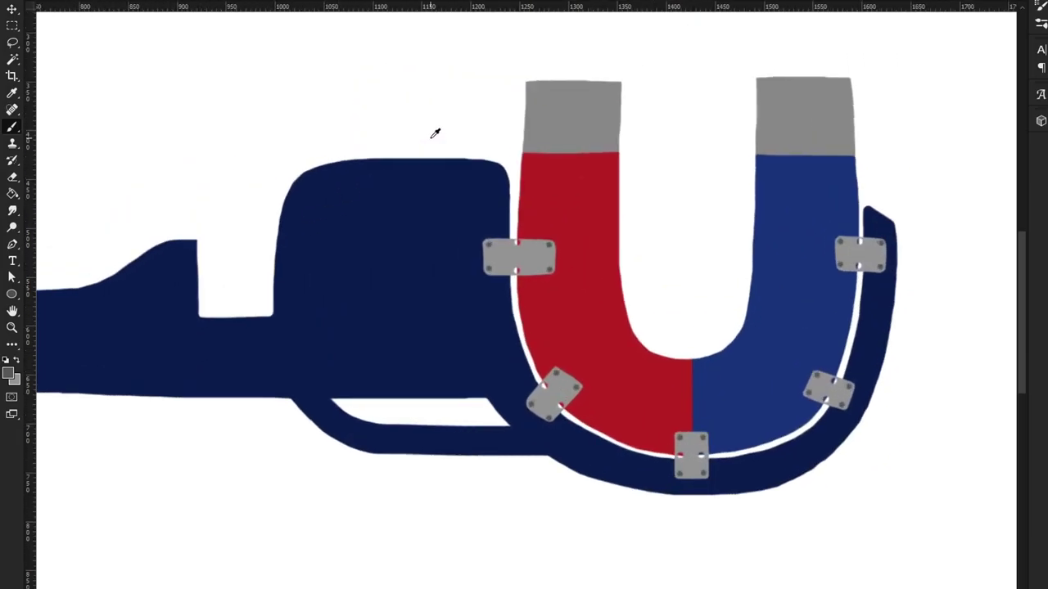
scroll(496, 367, down, 2)
scroll(528, 312, up, 2)
scroll(573, 311, down, 1)
Set the foreground colour to dark grey 393939
right_click(545, 311)
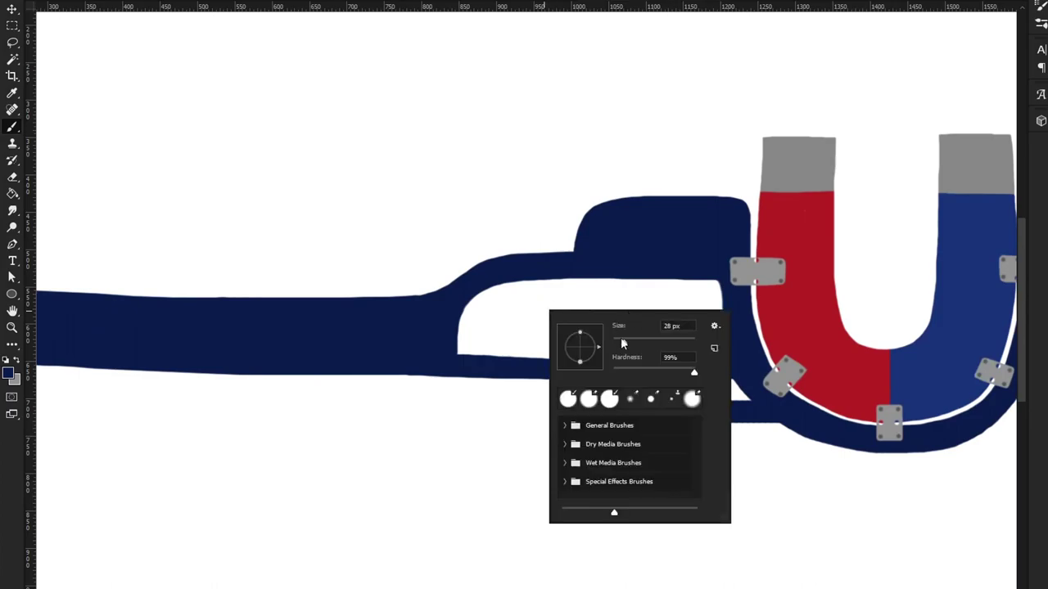
click(663, 265)
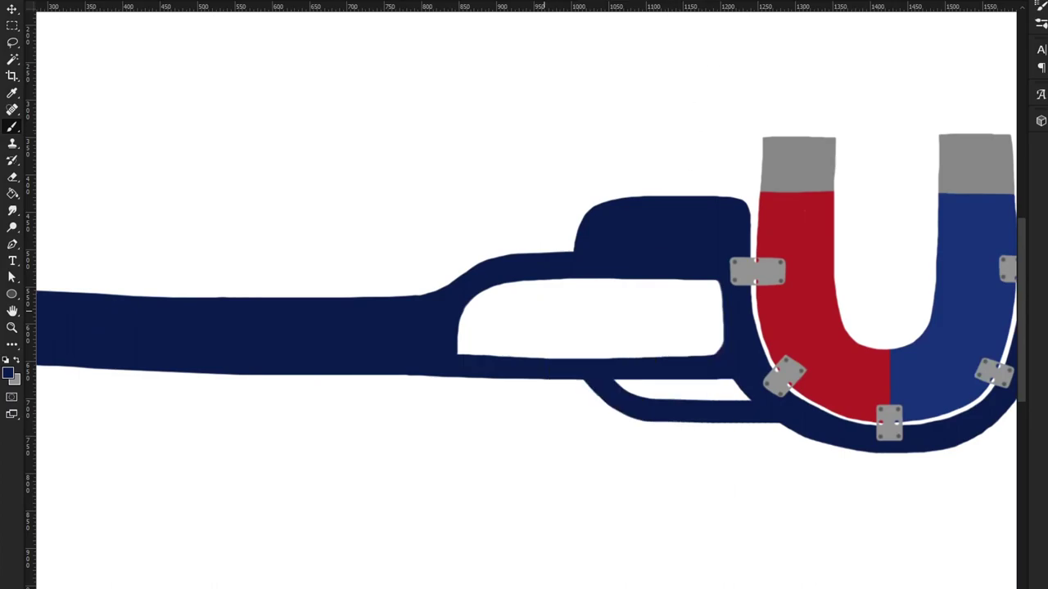
click(10, 375)
drag(799, 335, 799, 354)
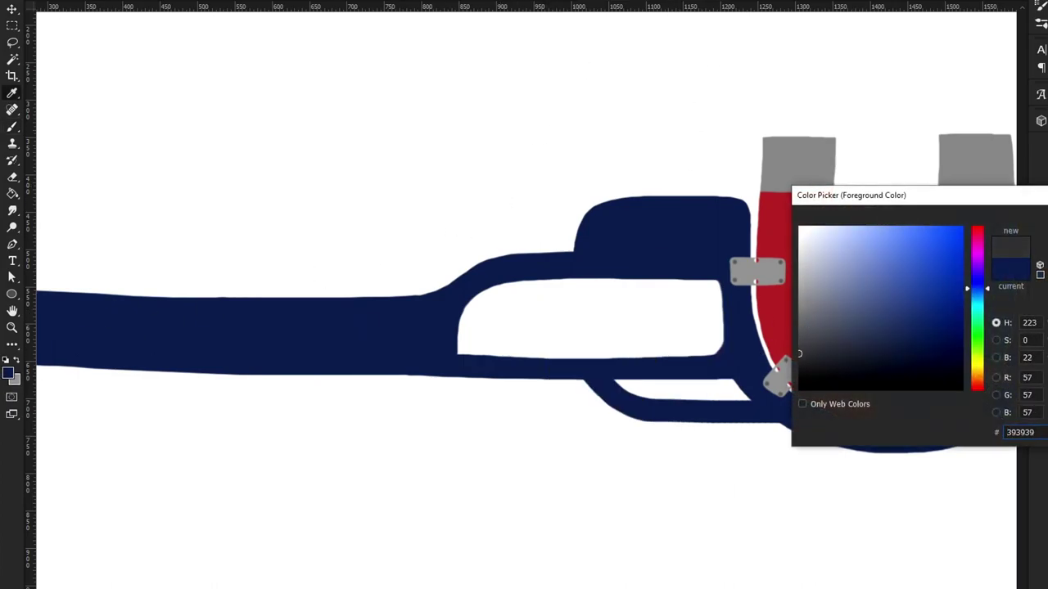
key(Return)
scroll(552, 324, up, 1)
click(493, 304)
mouse_move(493, 304)
mouse_down()
mouse_move(492, 339)
mouse_move(710, 342)
mouse_up()
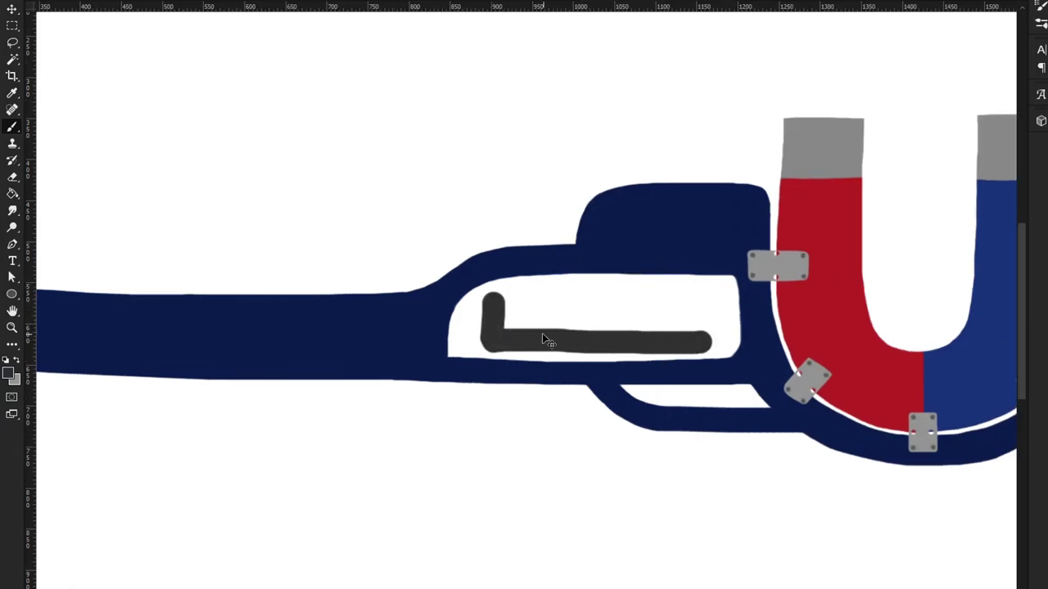
key(ctrl+z)
Paint a rounded dark grey block inside the open cut-out of the wrench body
right_click(508, 313)
key(Return)
mouse_move(488, 305)
mouse_down()
mouse_move(499, 332)
mouse_move(692, 335)
mouse_move(695, 300)
mouse_move(488, 309)
mouse_move(679, 304)
mouse_move(639, 316)
mouse_move(491, 308)
mouse_move(669, 306)
mouse_move(674, 319)
mouse_move(649, 326)
mouse_up()
right_click(649, 327)
key(ctrl+plus)
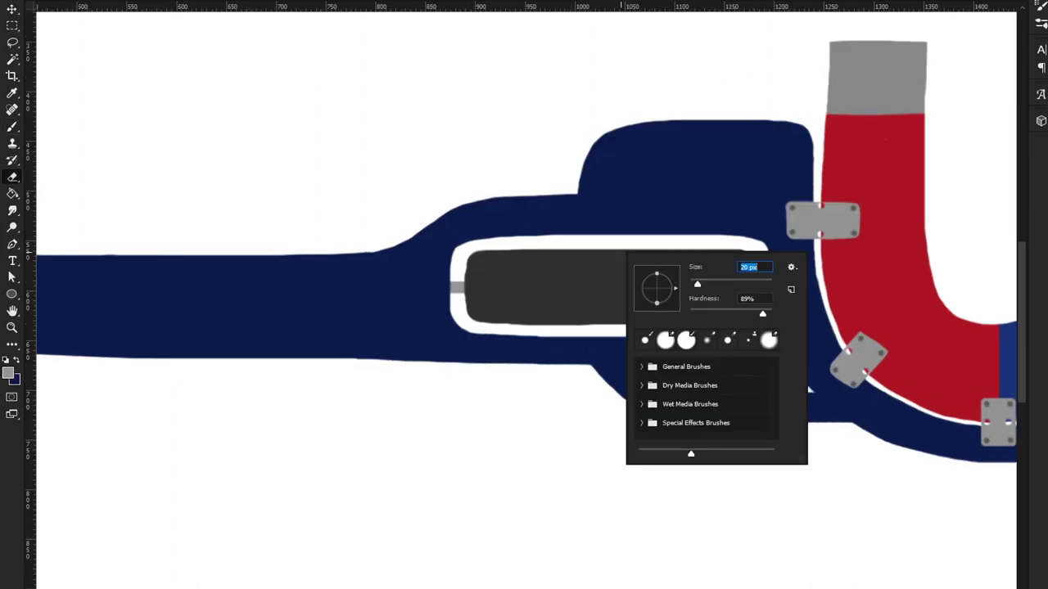